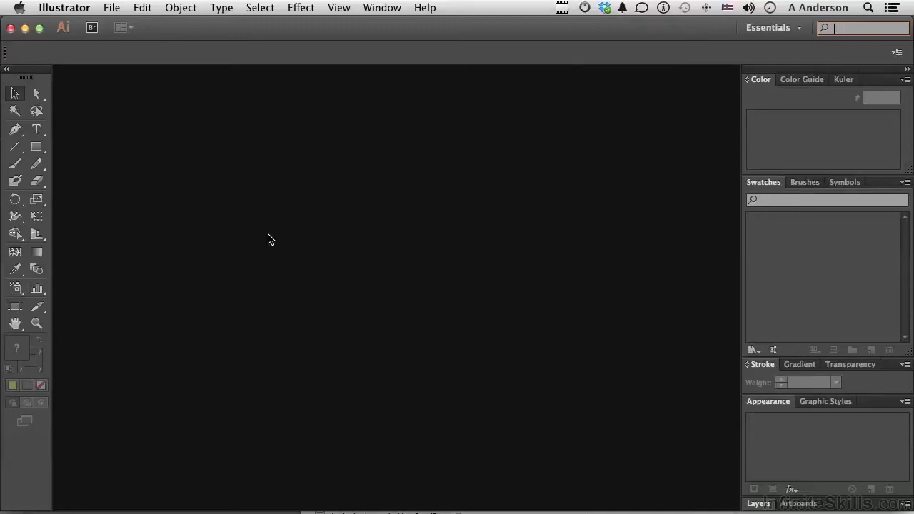
Step: Create a new 960 x 560 px Web document from File > New
{"action": "left_click", "coordinate": [112, 9]}
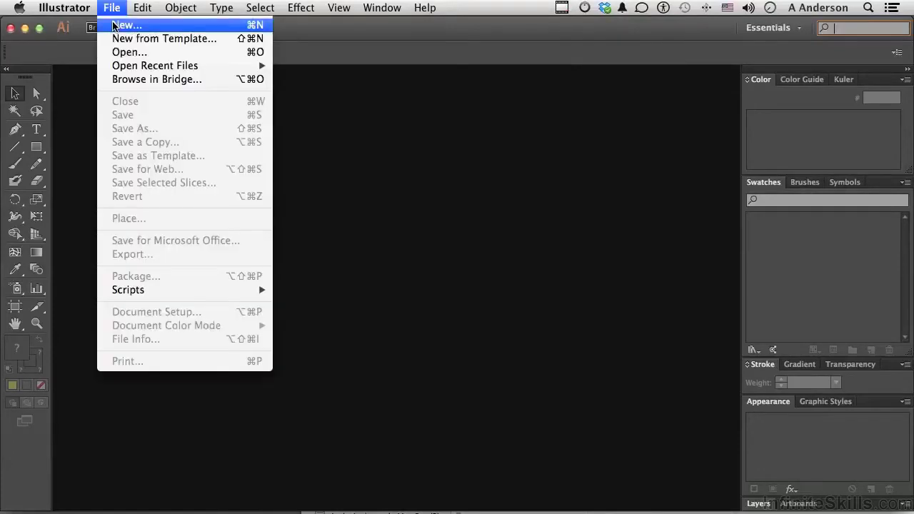
{"action": "left_click", "coordinate": [113, 26]}
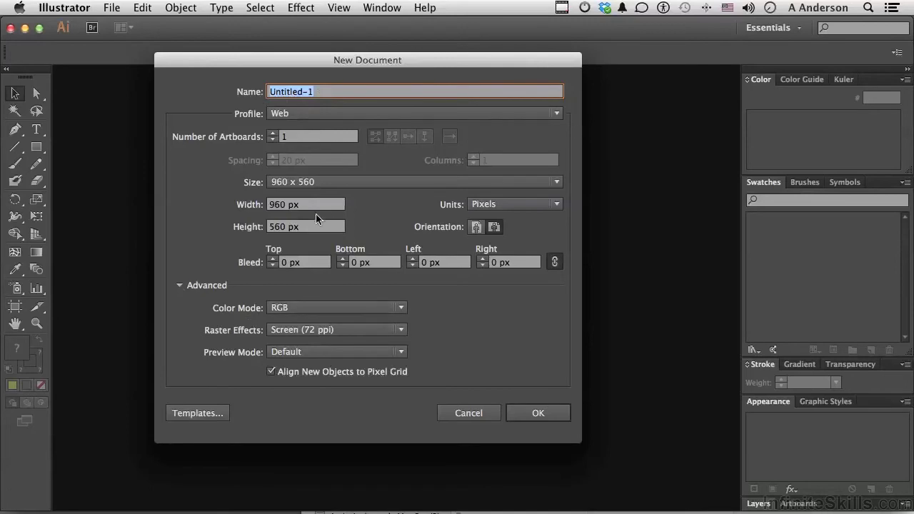
{"action": "left_click", "coordinate": [537, 413]}
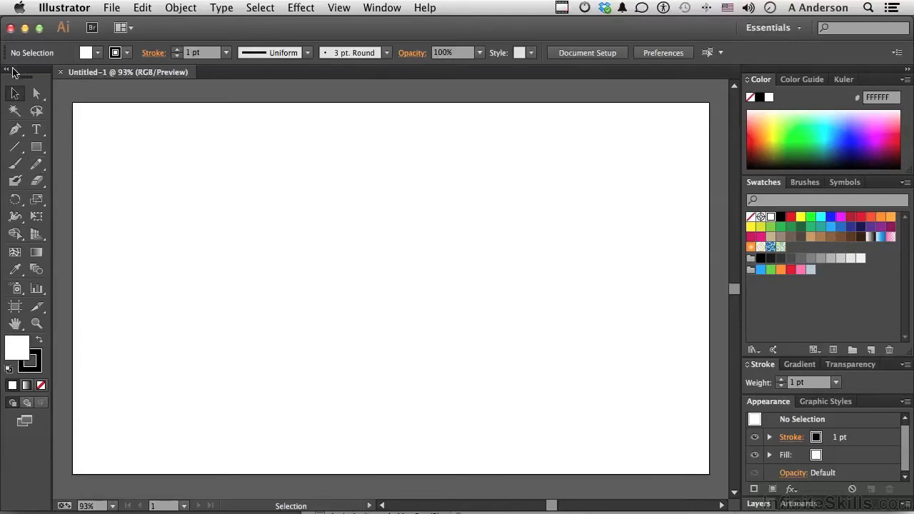
Step: Tear off the Rectangle tool group into a floating shape-tools panel over the canvas
{"action": "left_click", "coordinate": [10, 74]}
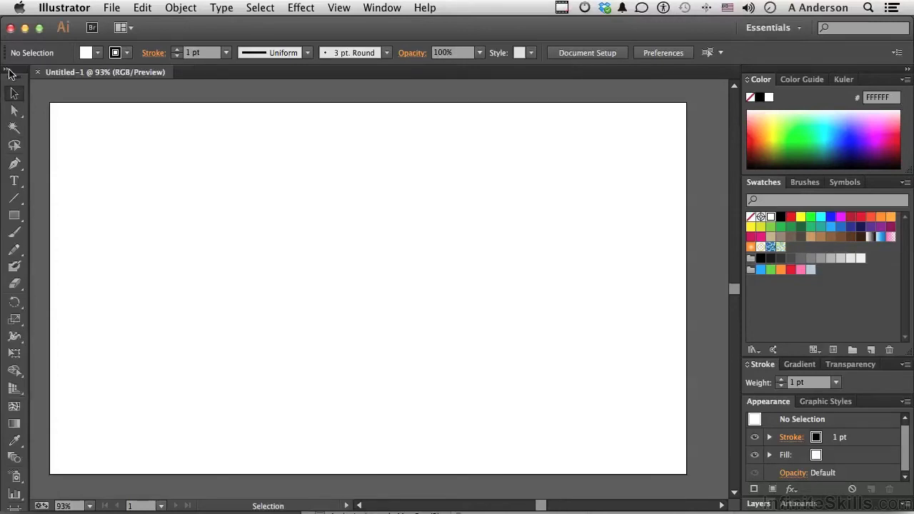
{"action": "left_click", "coordinate": [10, 71]}
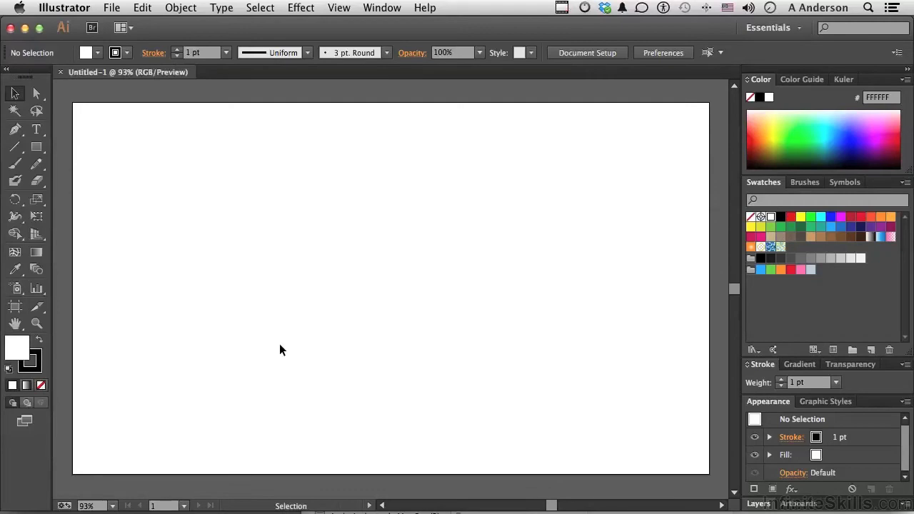
{"action": "left_click_drag", "start_coordinate": [35, 147], "coordinate": [114, 265]}
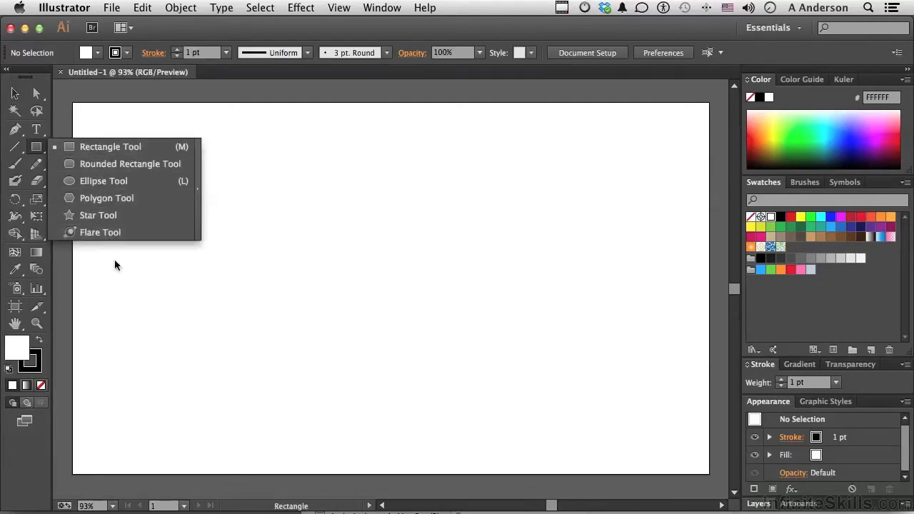
{"action": "left_click_drag", "start_coordinate": [206, 185], "coordinate": [198, 189]}
{"action": "left_click_drag", "start_coordinate": [140, 161], "coordinate": [419, 130]}
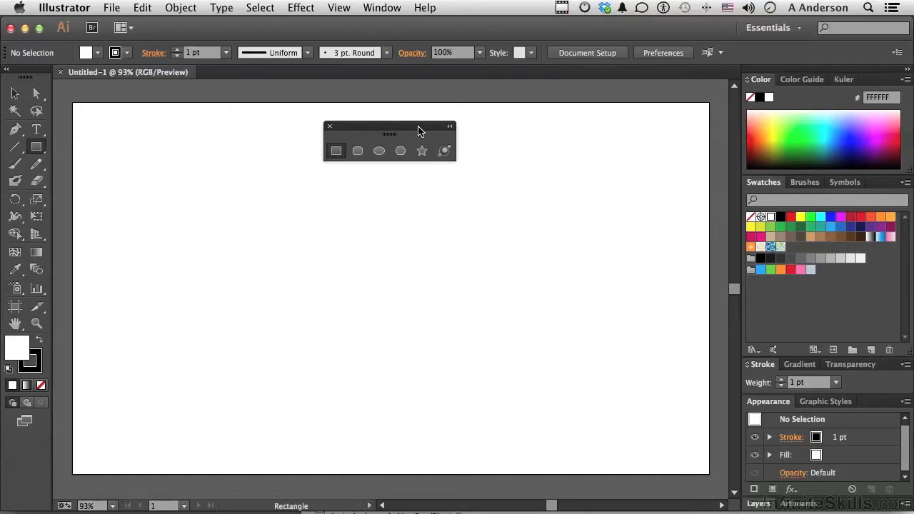
Step: Create a 100 px square through the Rectangle tool's size dialog, then delete it
{"action": "left_click", "coordinate": [336, 152]}
{"action": "left_click", "coordinate": [251, 207]}
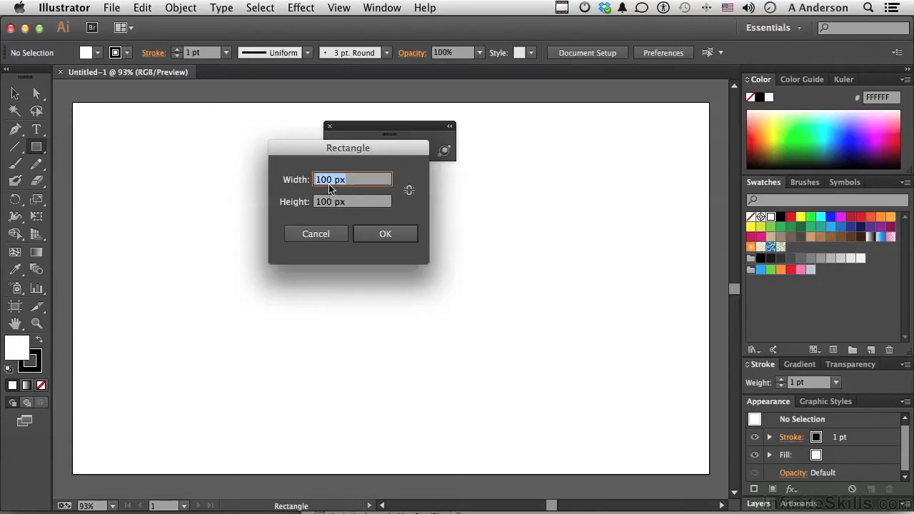
{"action": "left_click", "coordinate": [394, 235]}
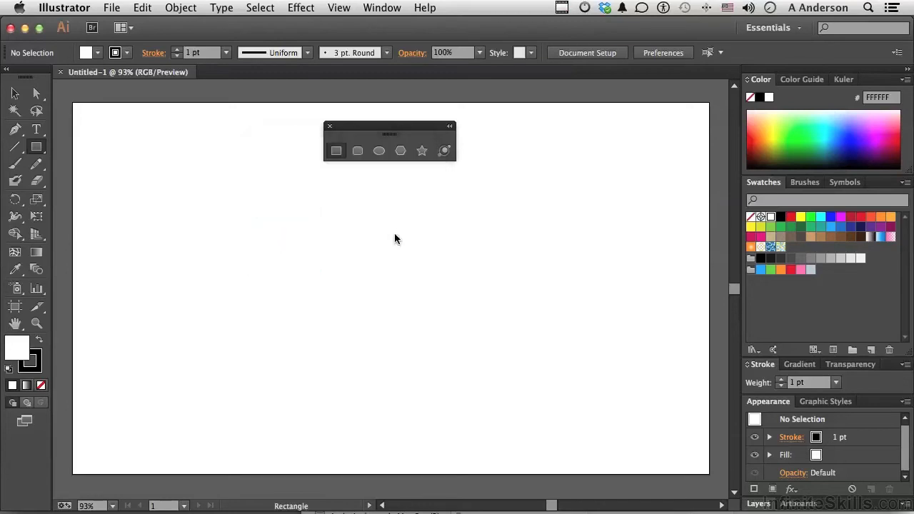
{"action": "key", "text": "Delete"}
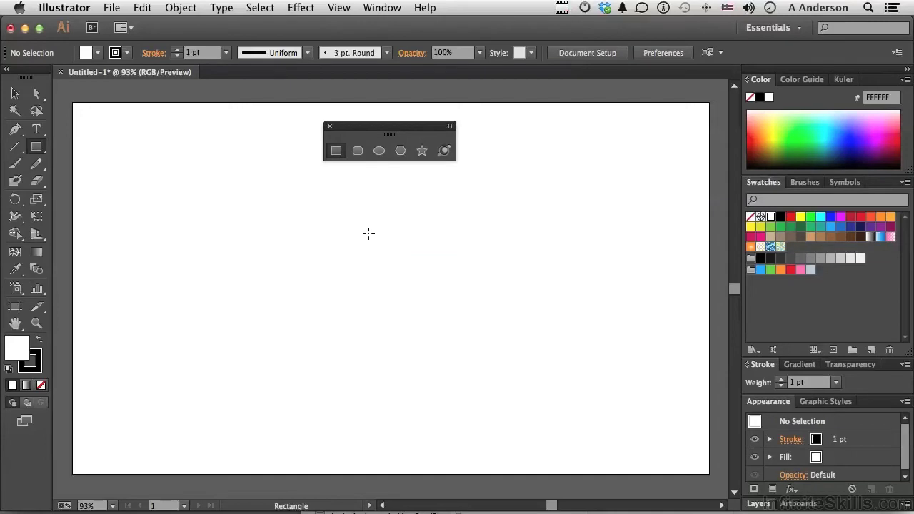
Step: Drag out a square from its centre near the artboard's upper left
{"action": "left_click_drag", "start_coordinate": [257, 210], "coordinate": [369, 300]}
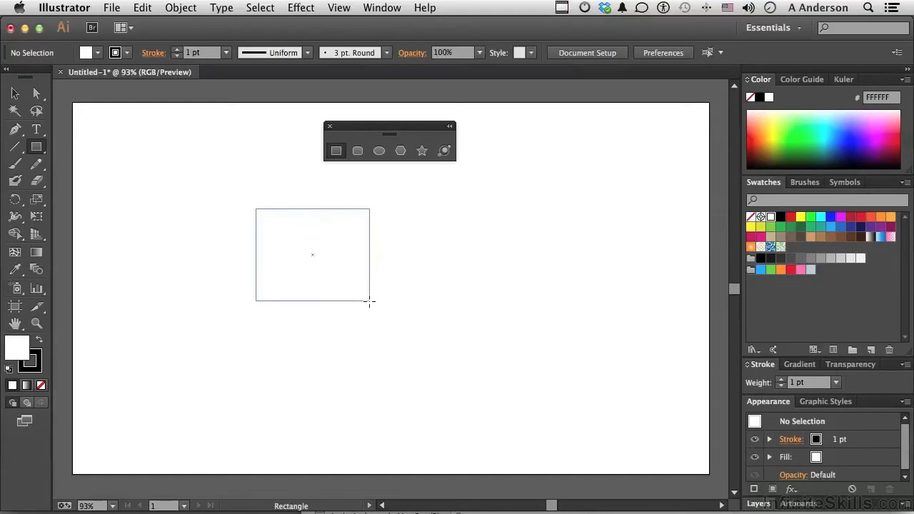
{"action": "left_click_drag", "start_coordinate": [369, 301], "coordinate": [296, 250]}
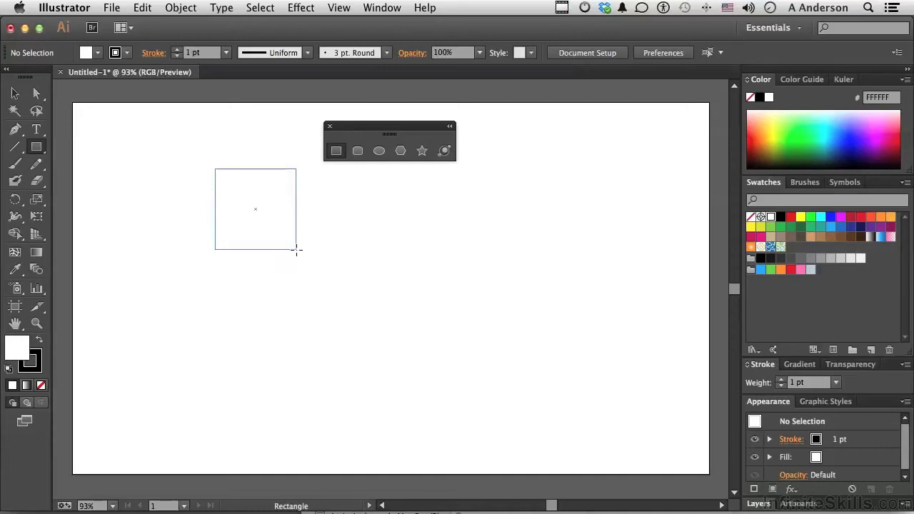
{"action": "left_click_drag", "start_coordinate": [296, 249], "coordinate": [305, 253]}
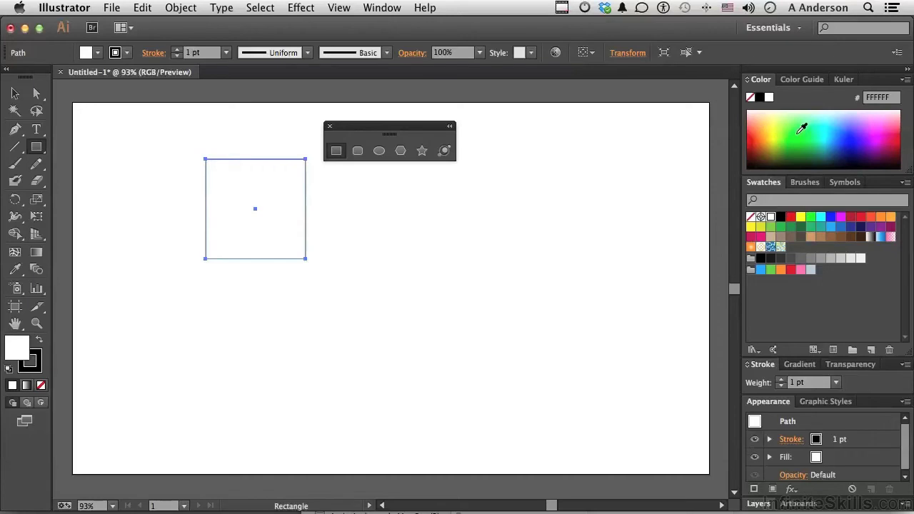
Step: Give the square a 0085E0 blue fill, resetting default colours along the way
{"action": "left_click", "coordinate": [841, 131]}
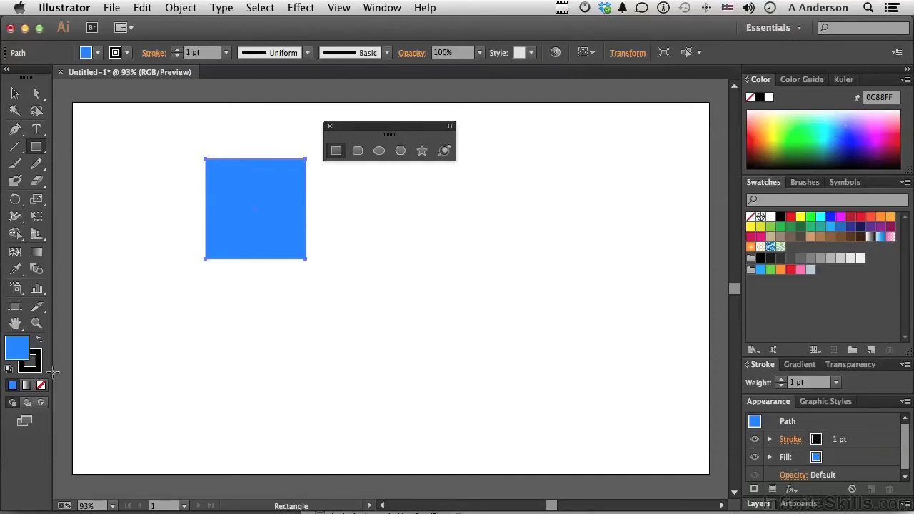
{"action": "left_click", "coordinate": [9, 370]}
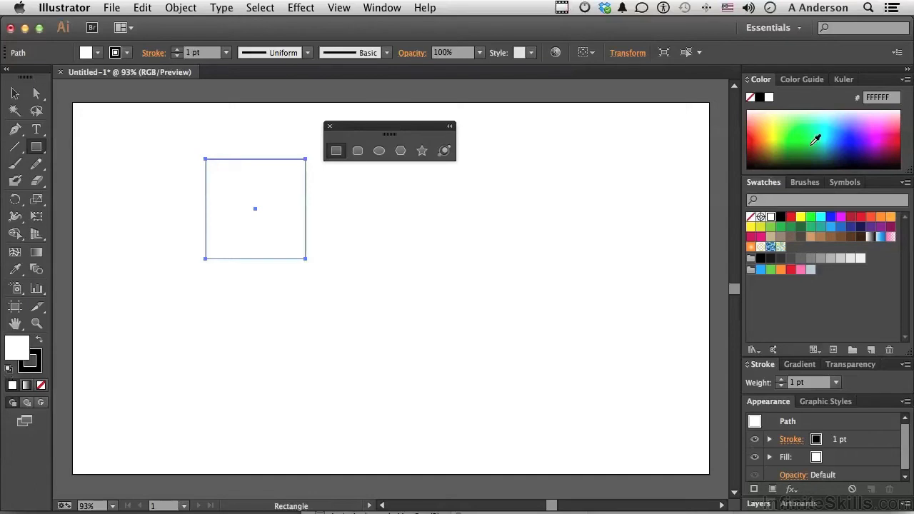
{"action": "left_click", "coordinate": [839, 135]}
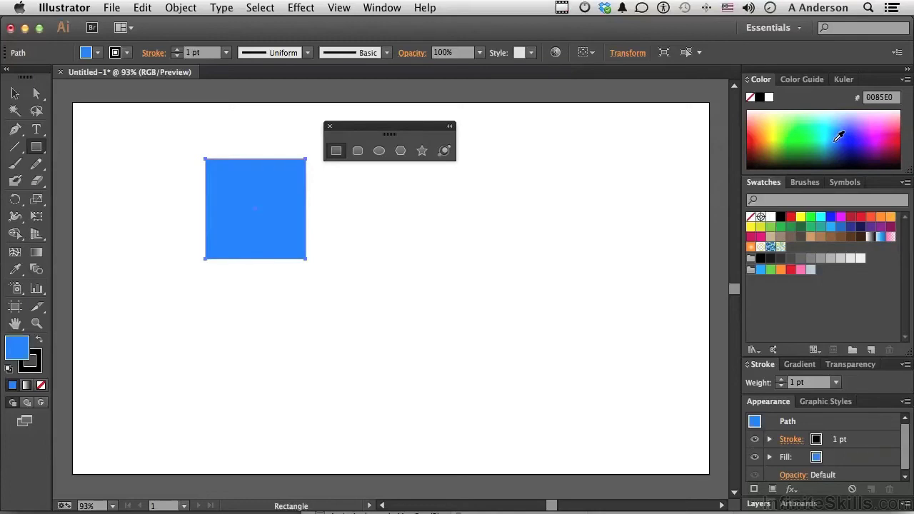
Step: Move, widen and rotate the blue square, then delete it
{"action": "left_click", "coordinate": [14, 93]}
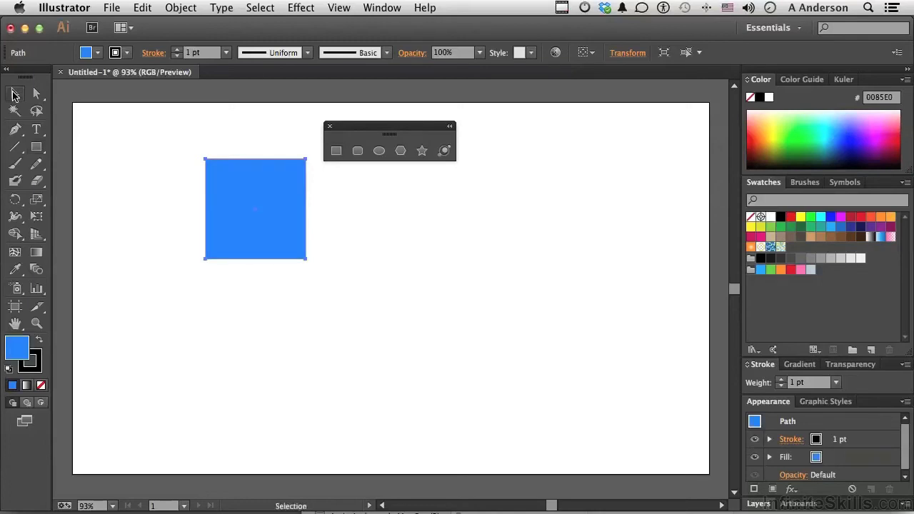
{"action": "left_click_drag", "start_coordinate": [275, 201], "coordinate": [289, 249]}
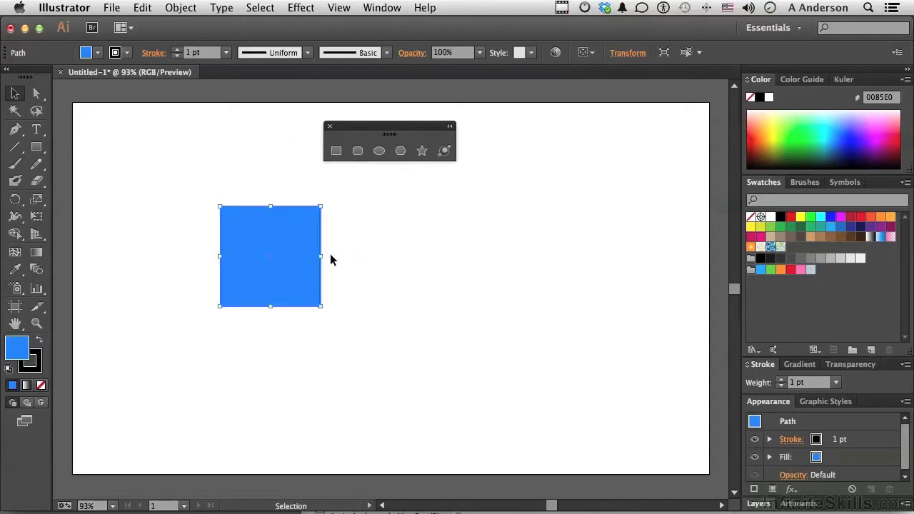
{"action": "left_click_drag", "start_coordinate": [322, 256], "coordinate": [349, 258]}
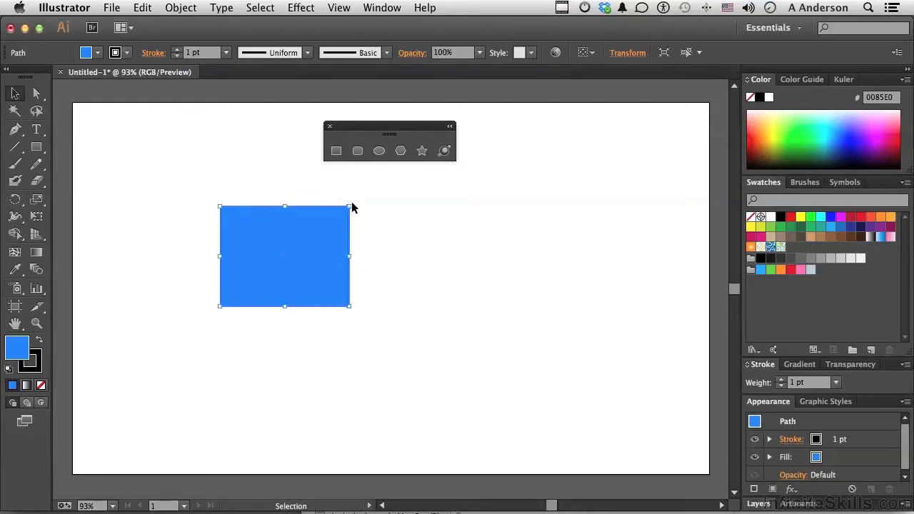
{"action": "left_click_drag", "start_coordinate": [353, 201], "coordinate": [365, 249]}
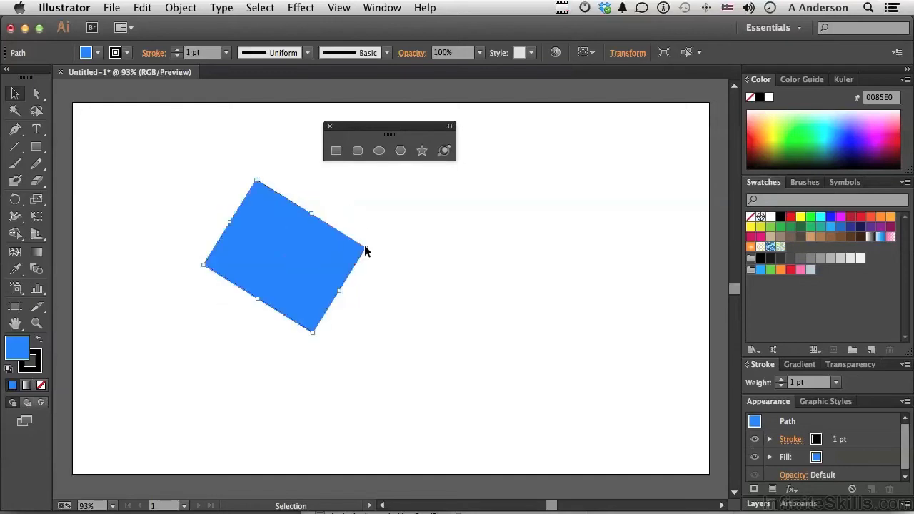
{"action": "key", "text": "Delete"}
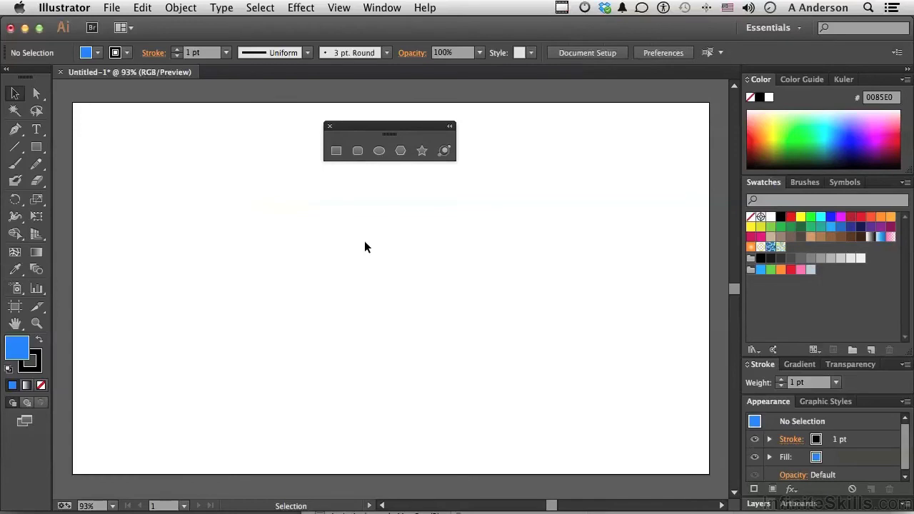
Step: Draw a blue square and a wide flat blue rectangle beneath it
{"action": "left_click", "coordinate": [336, 152]}
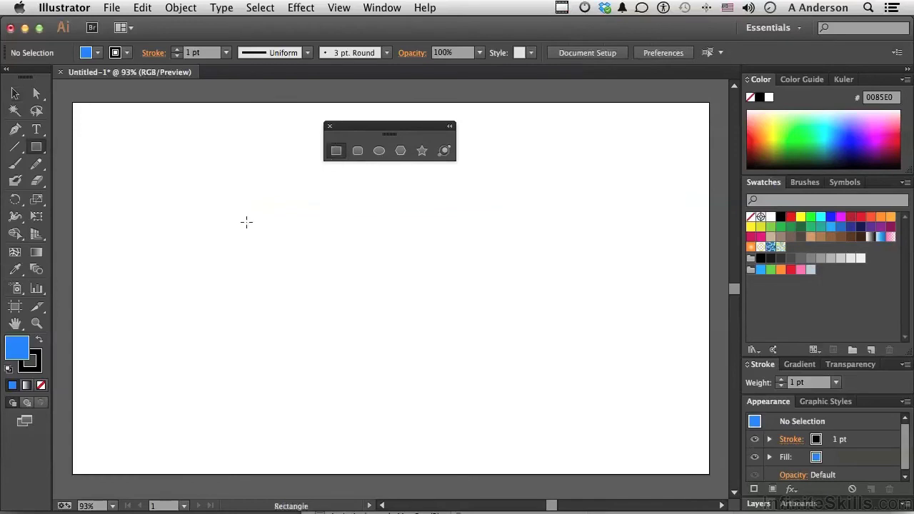
{"action": "left_click_drag", "start_coordinate": [221, 186], "coordinate": [345, 303]}
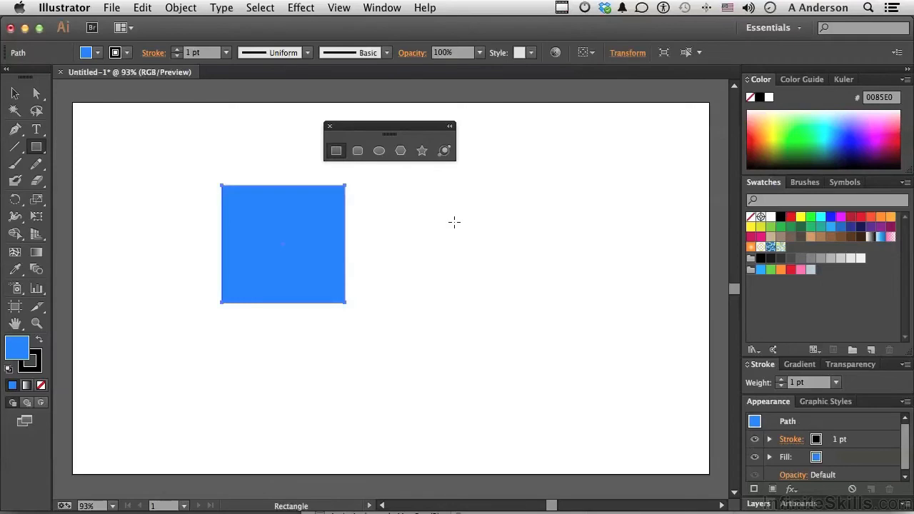
{"action": "left_click_drag", "start_coordinate": [455, 223], "coordinate": [604, 252]}
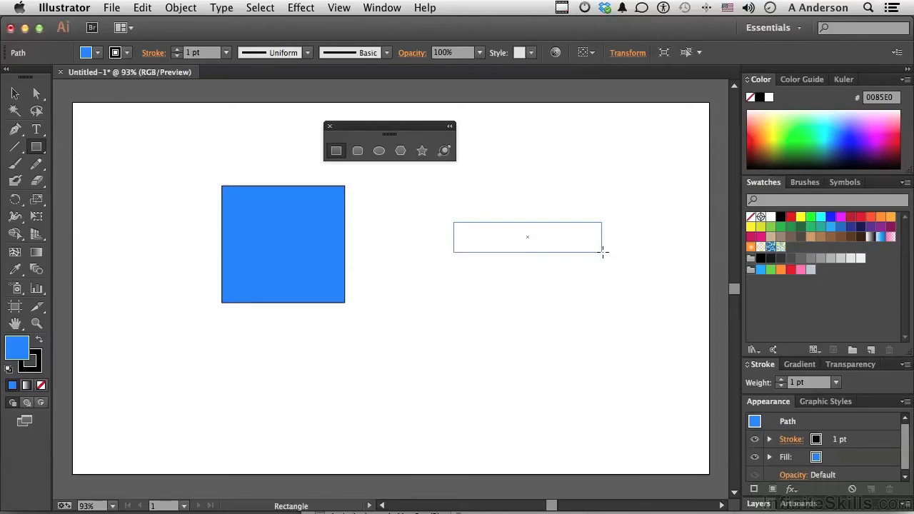
{"action": "left_click_drag", "start_coordinate": [602, 251], "coordinate": [610, 251]}
{"action": "left_click_drag", "start_coordinate": [609, 251], "coordinate": [637, 264]}
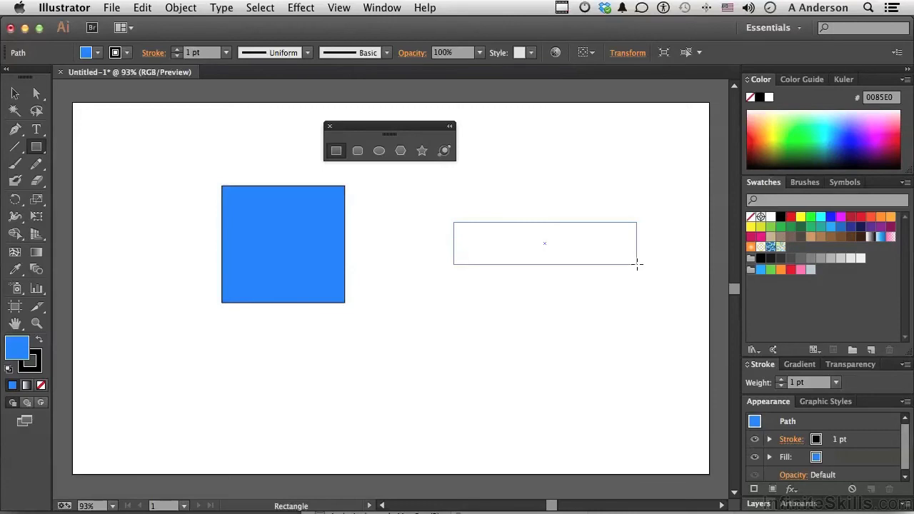
{"action": "mouse_move", "coordinate": [636, 264]}
{"action": "left_mouse_down"}
{"action": "mouse_move", "coordinate": [614, 280]}
{"action": "mouse_move", "coordinate": [600, 332]}
{"action": "mouse_move", "coordinate": [424, 368]}
{"action": "mouse_move", "coordinate": [367, 347]}
{"action": "mouse_move", "coordinate": [381, 340]}
{"action": "mouse_move", "coordinate": [370, 351]}
{"action": "mouse_move", "coordinate": [379, 326]}
{"action": "left_mouse_up"}
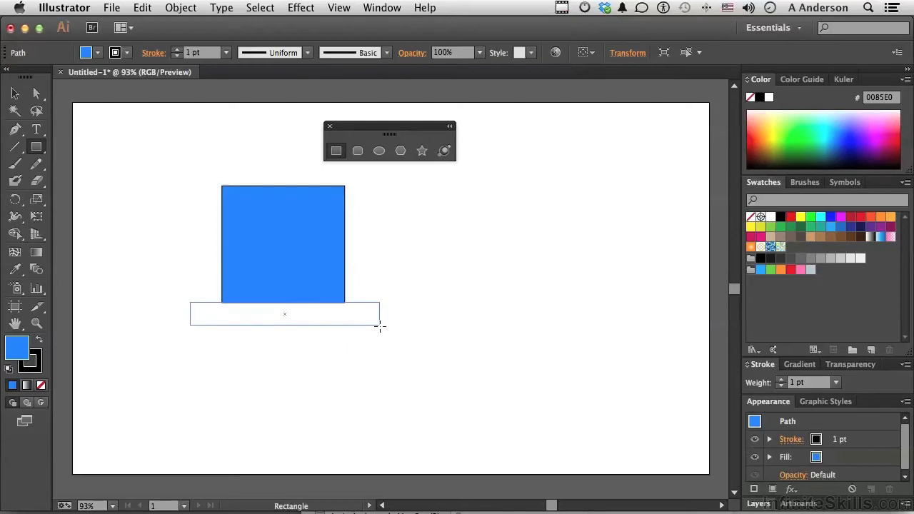
{"action": "left_click_drag", "start_coordinate": [380, 326], "coordinate": [379, 324]}
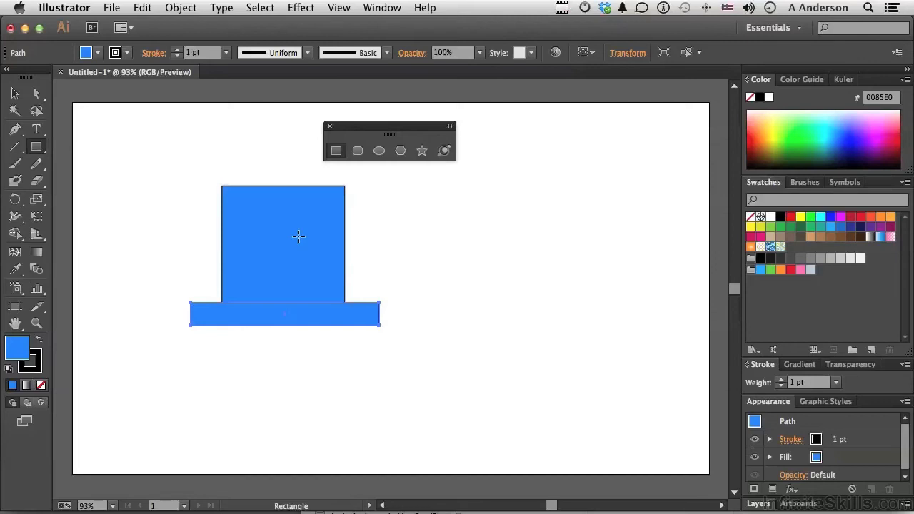
Step: Move the top square right and stretch it wider, then delete both rectangles
{"action": "key", "text": "super"}
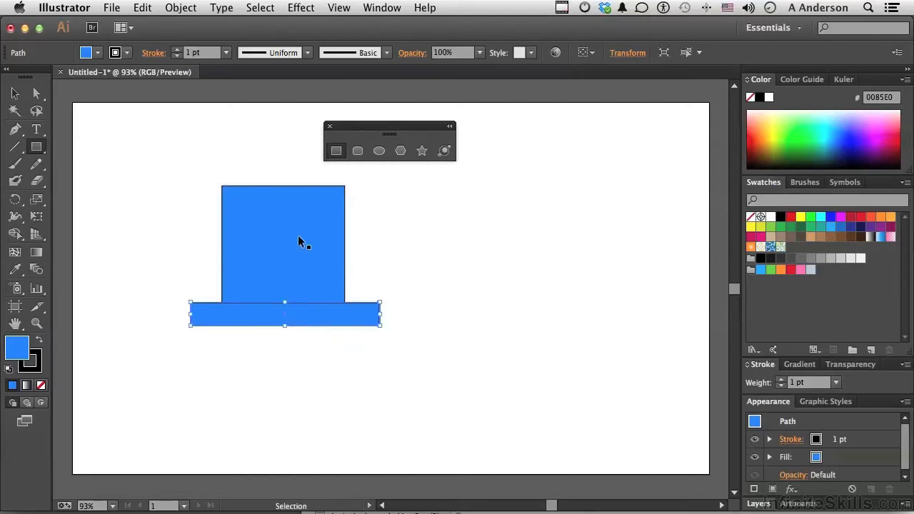
{"action": "left_click", "coordinate": [298, 240], "text": "super"}
{"action": "left_click_drag", "start_coordinate": [298, 240], "coordinate": [396, 245]}
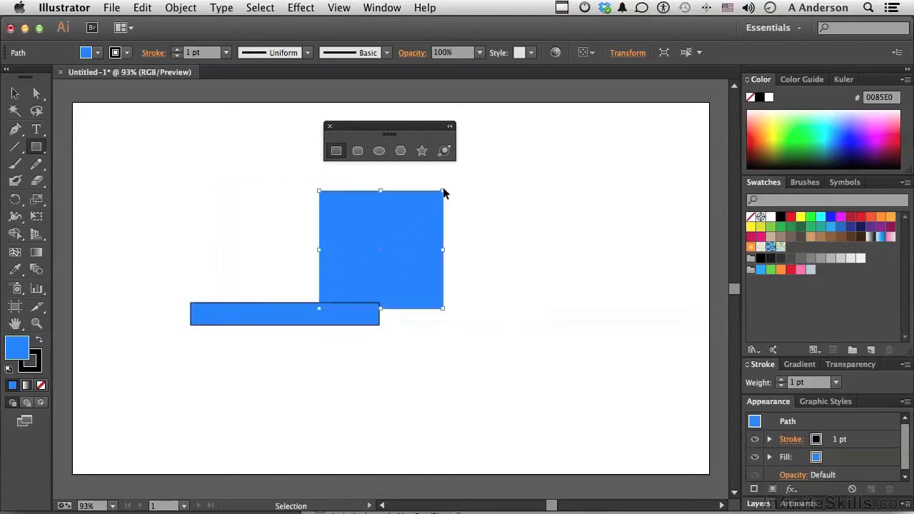
{"action": "left_click_drag", "start_coordinate": [443, 192], "coordinate": [526, 196]}
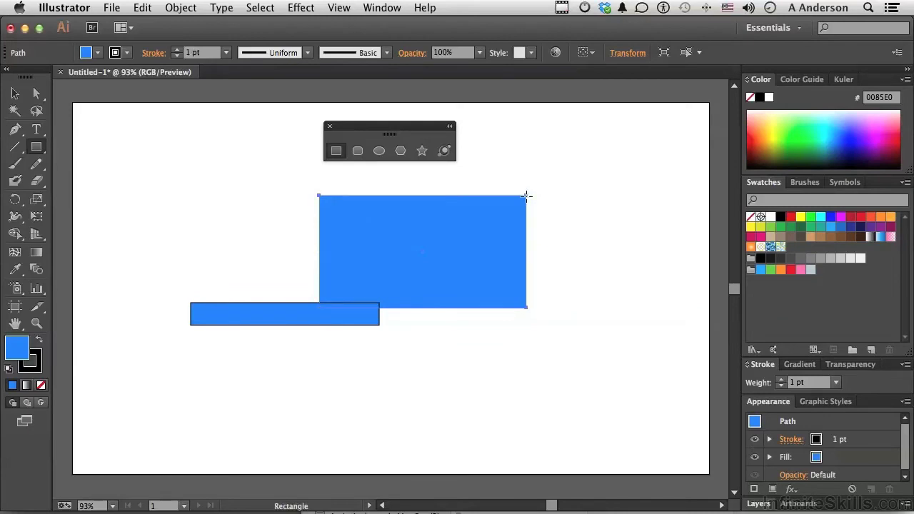
{"action": "key", "text": "super+a"}
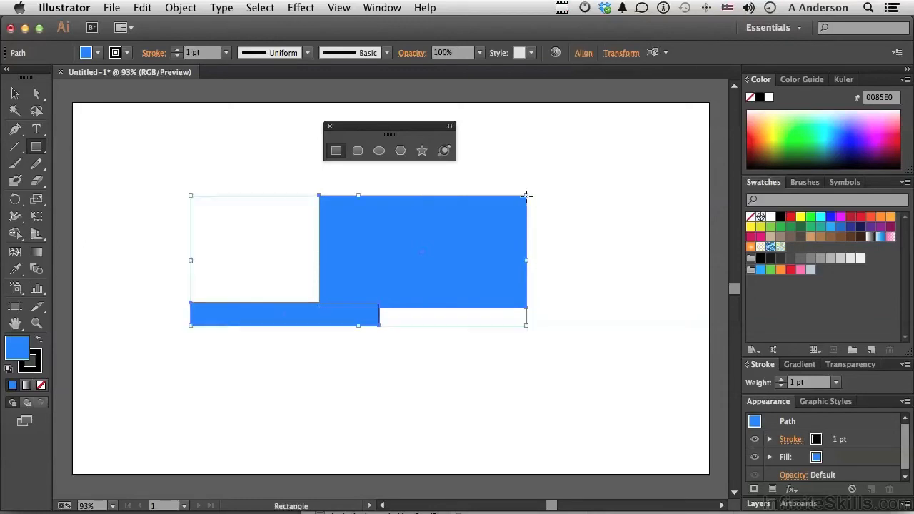
{"action": "key", "text": "Delete"}
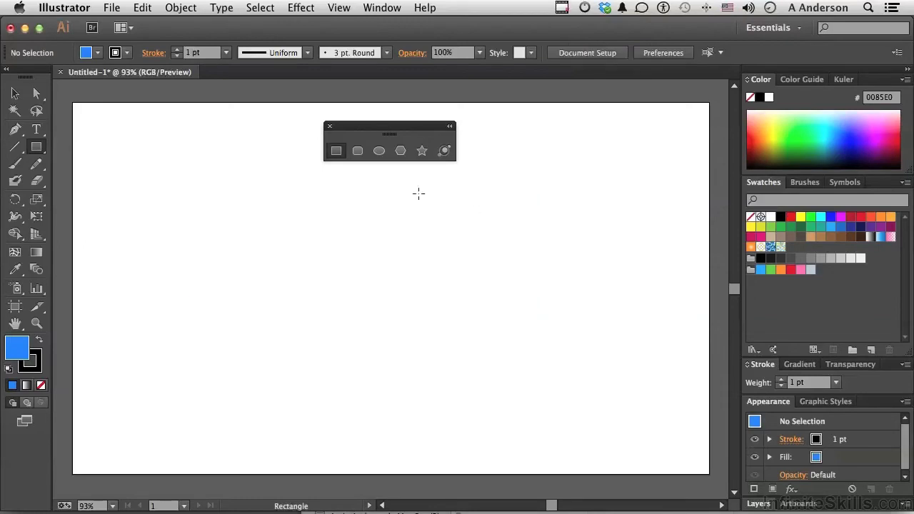
Step: Draw one rounded rectangle freely and another at 259 x 133 px with 12 px corner radius
{"action": "left_click", "coordinate": [358, 152]}
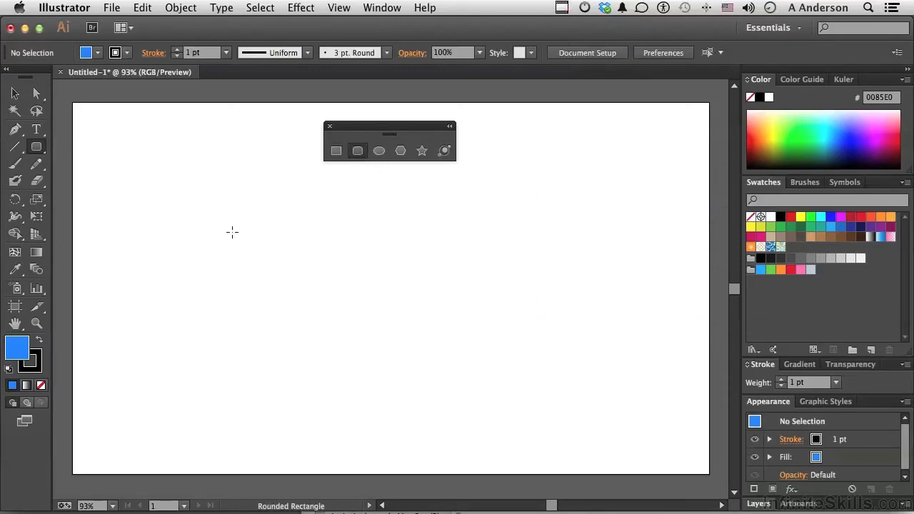
{"action": "left_click_drag", "start_coordinate": [230, 232], "coordinate": [404, 321]}
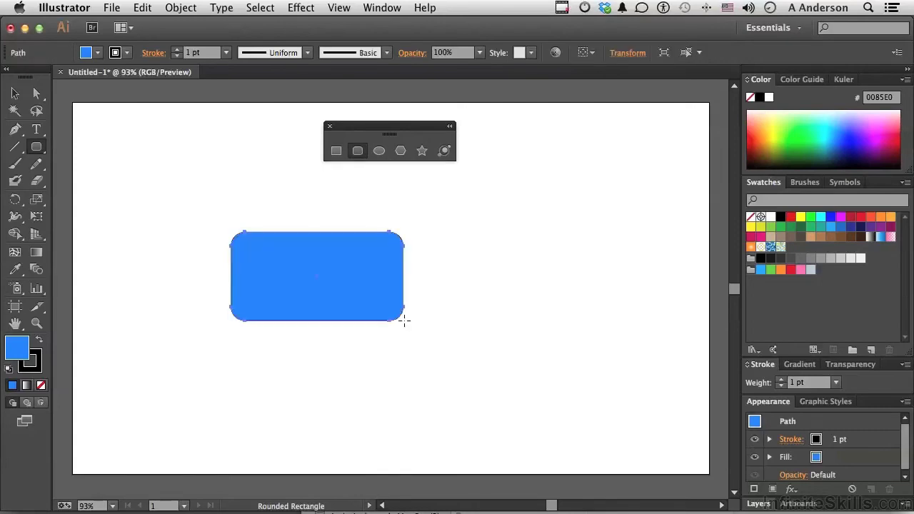
{"action": "left_click", "coordinate": [491, 225]}
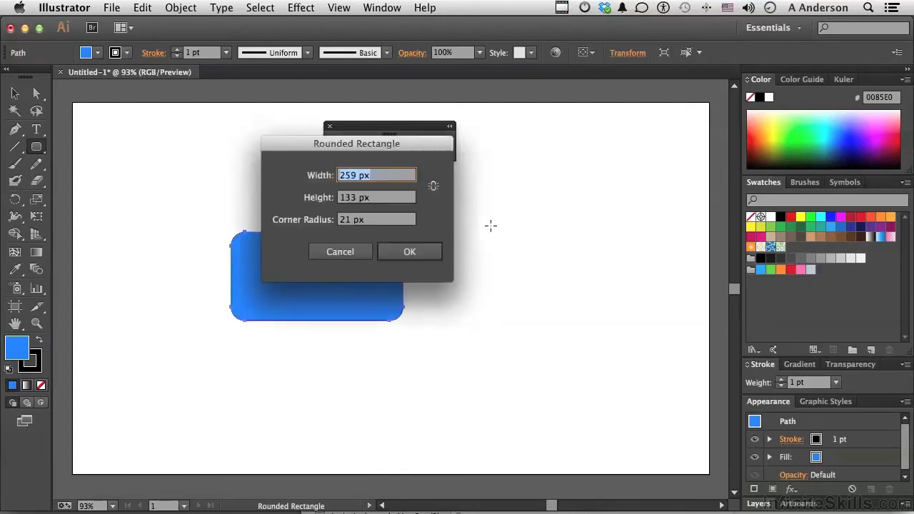
{"action": "double_click", "coordinate": [346, 221]}
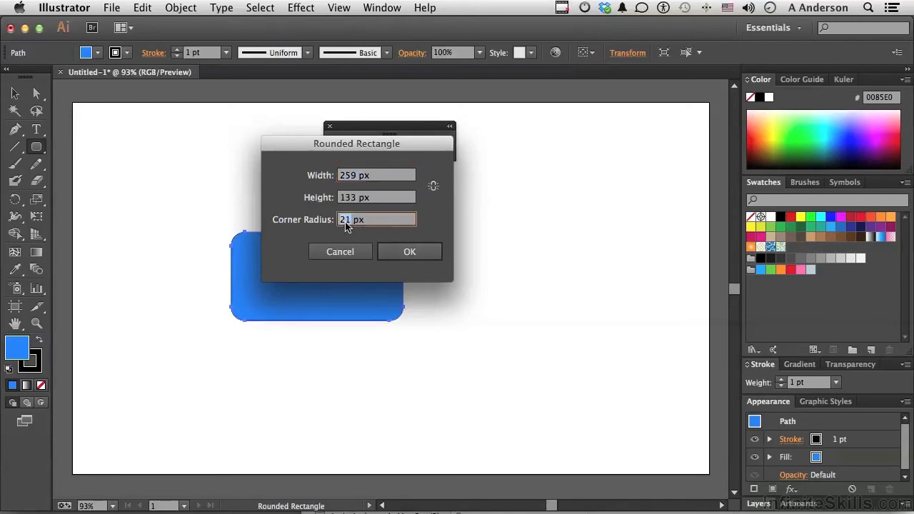
{"action": "type", "text": "12"}
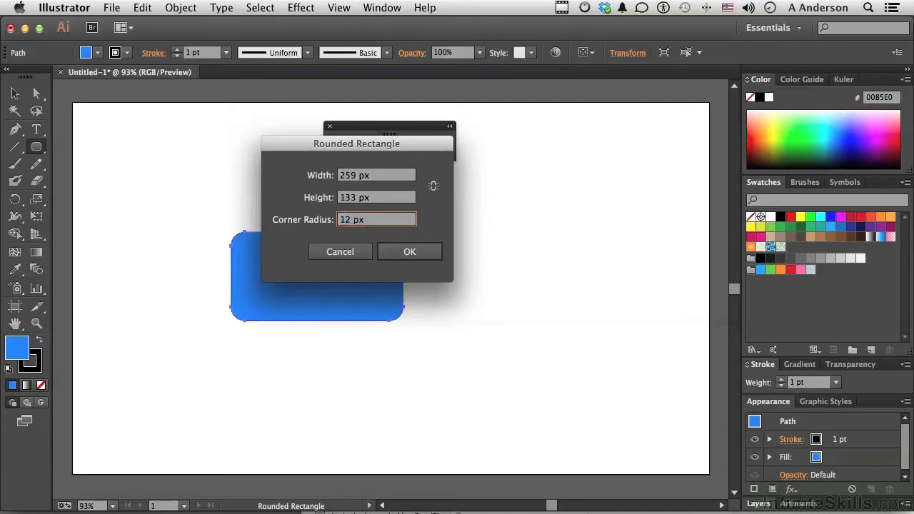
{"action": "left_click", "coordinate": [409, 253]}
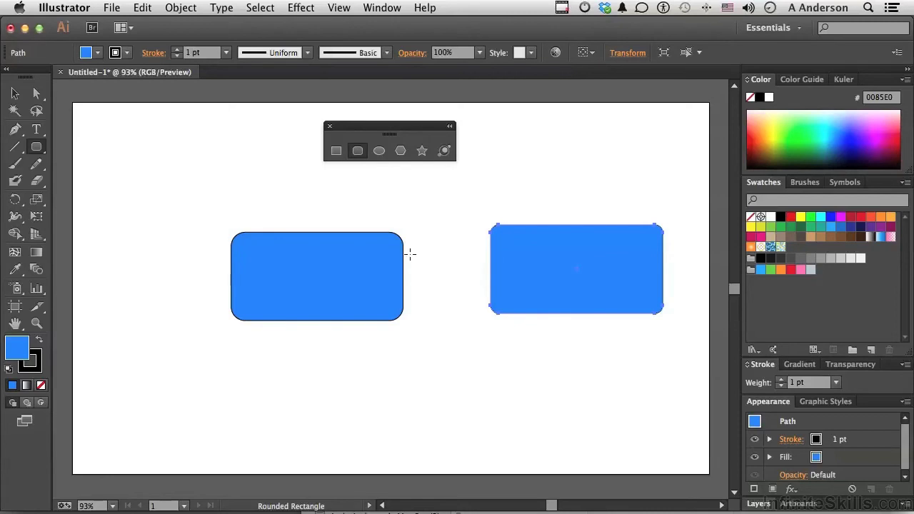
{"action": "left_click", "coordinate": [85, 9]}
{"action": "mouse_move", "coordinate": [77, 47]}
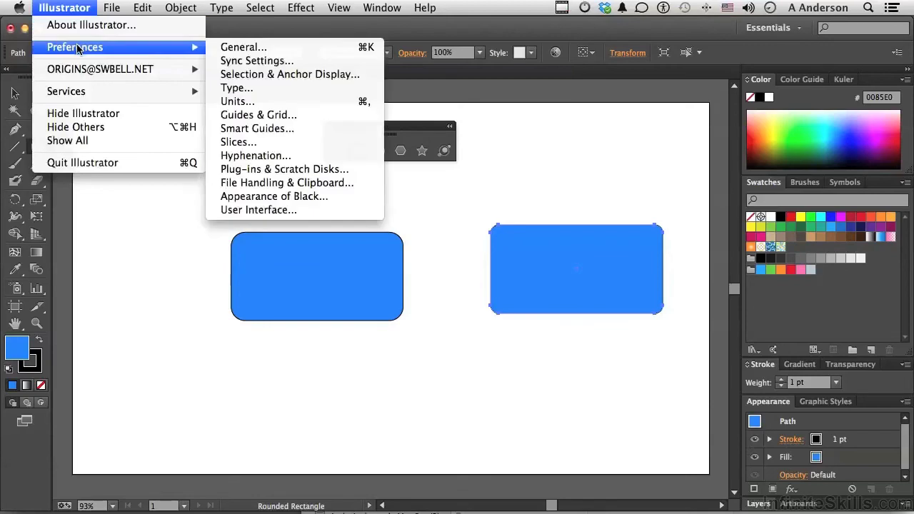
{"action": "left_click", "coordinate": [236, 48]}
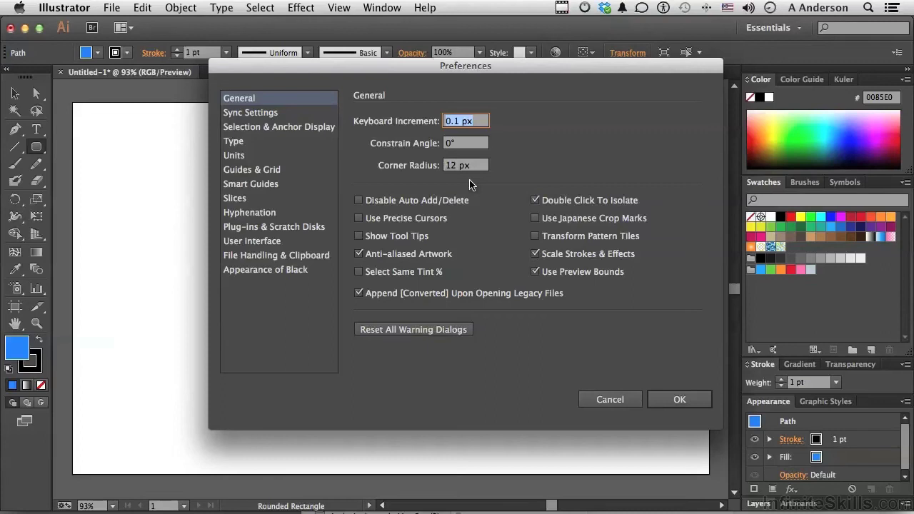
{"action": "left_click", "coordinate": [679, 400]}
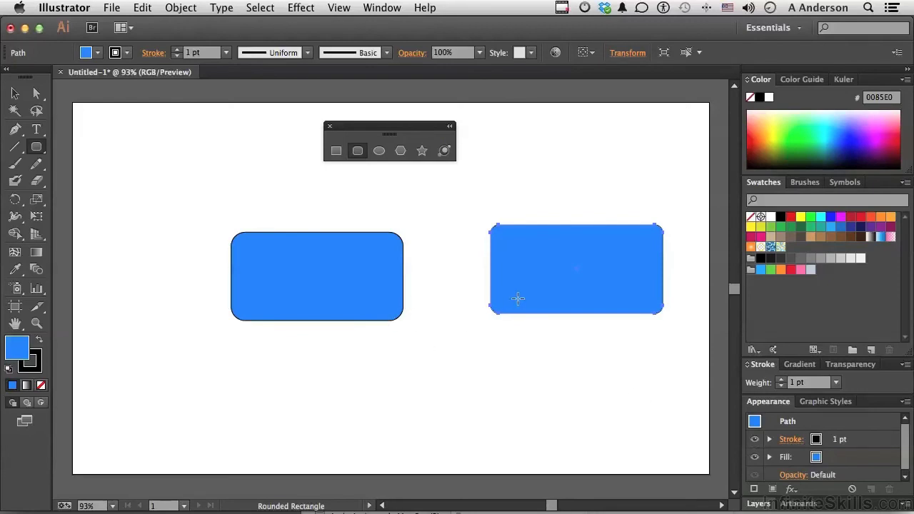
Step: Undo to remove both rounded rectangles from the artboard
{"action": "key", "text": "super+z"}
{"action": "key", "text": "super+z"}
{"action": "key", "text": "super+z"}
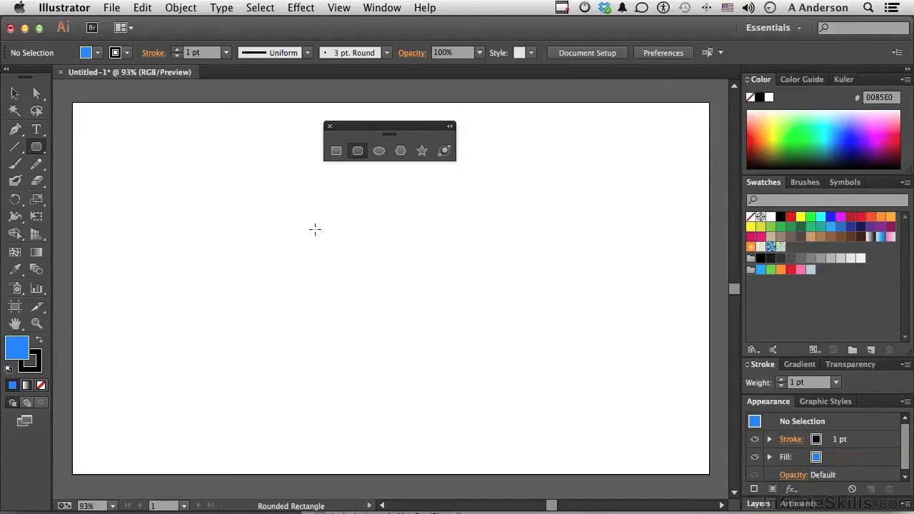
Step: Draw a blue rounded rectangle, toggling square and pill corners with arrow keys; cancel the size dialog
{"action": "left_click_drag", "start_coordinate": [312, 226], "coordinate": [480, 320]}
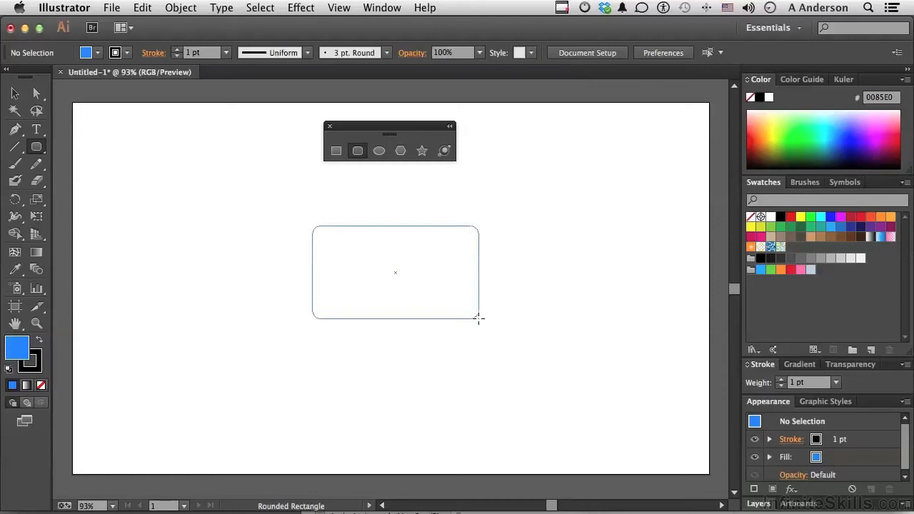
{"action": "left_click_drag", "start_coordinate": [478, 318], "coordinate": [486, 344]}
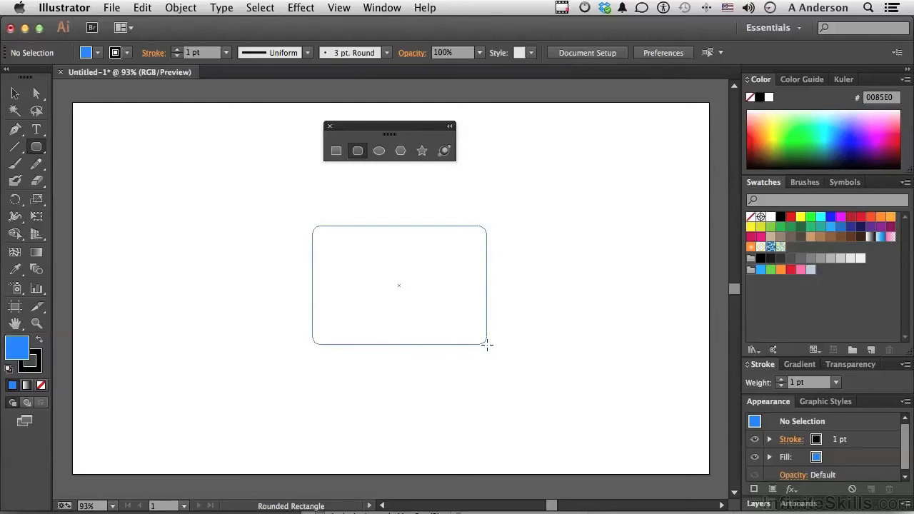
{"action": "mouse_move", "coordinate": [486, 344]}
{"action": "left_mouse_down"}
{"action": "mouse_move", "coordinate": [488, 335]}
{"action": "mouse_move", "coordinate": [494, 343]}
{"action": "left_mouse_up"}
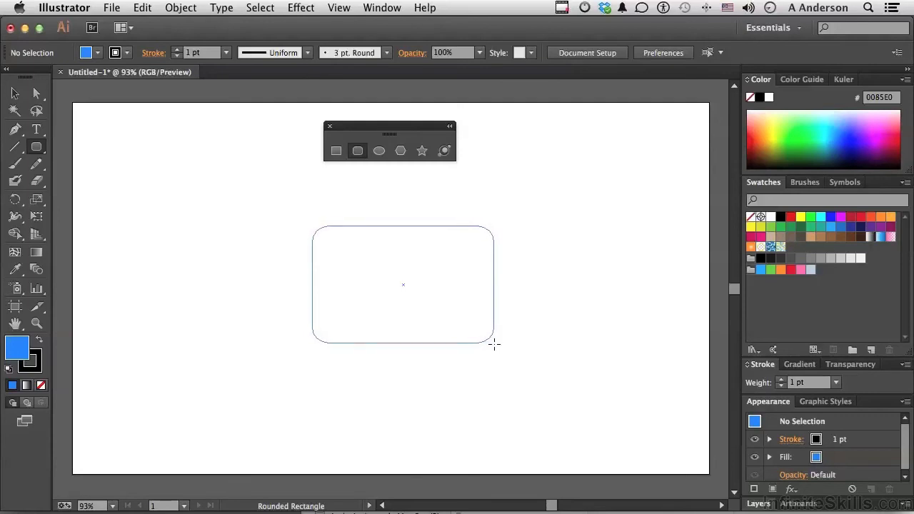
{"action": "key", "text": "Left"}
{"action": "key", "text": "Right"}
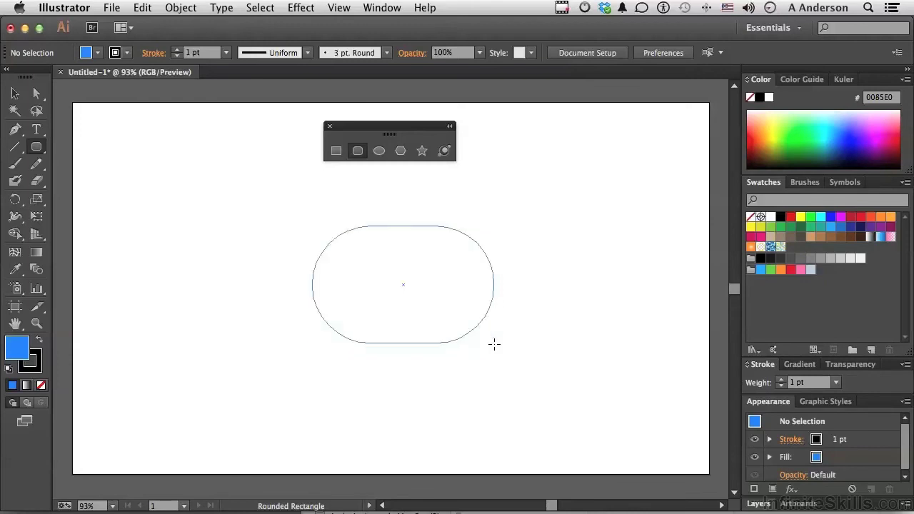
{"action": "key", "text": "Left"}
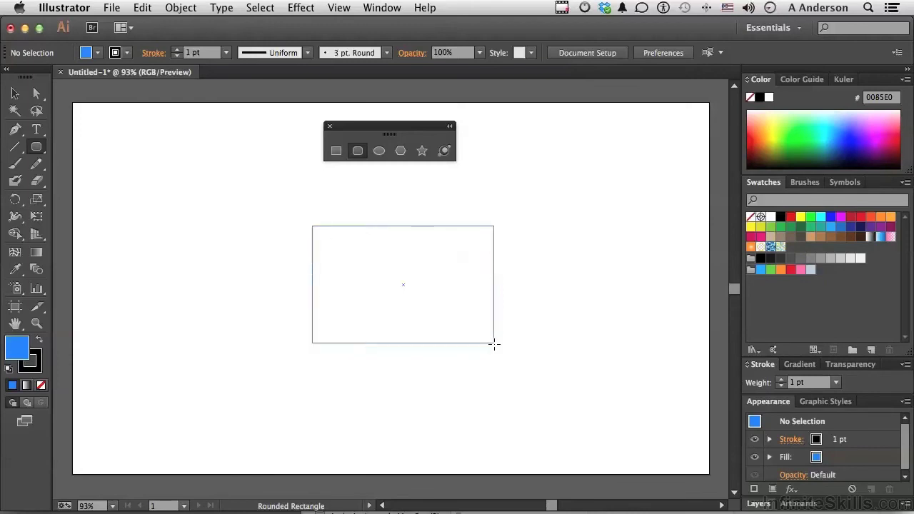
{"action": "key", "text": "Right"}
{"action": "key", "text": "Left"}
{"action": "left_click_drag", "start_coordinate": [494, 344], "coordinate": [494, 343]}
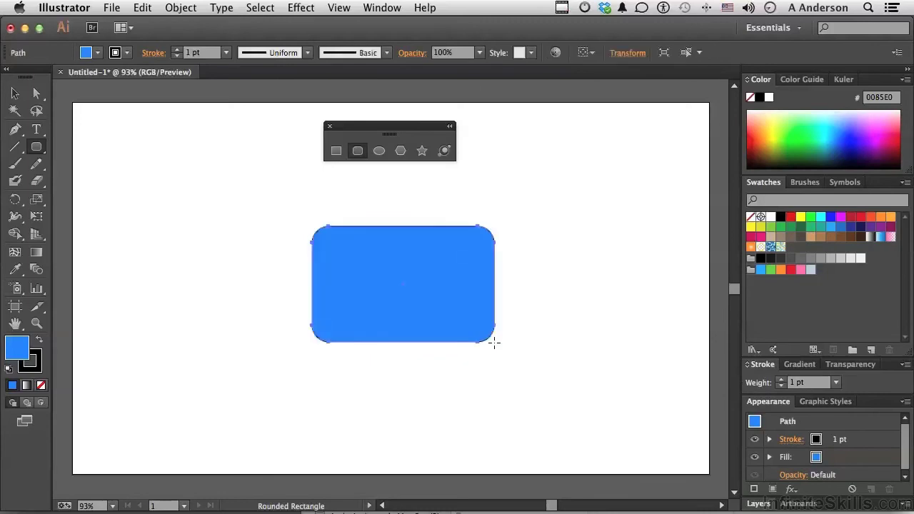
{"action": "left_click", "coordinate": [574, 238]}
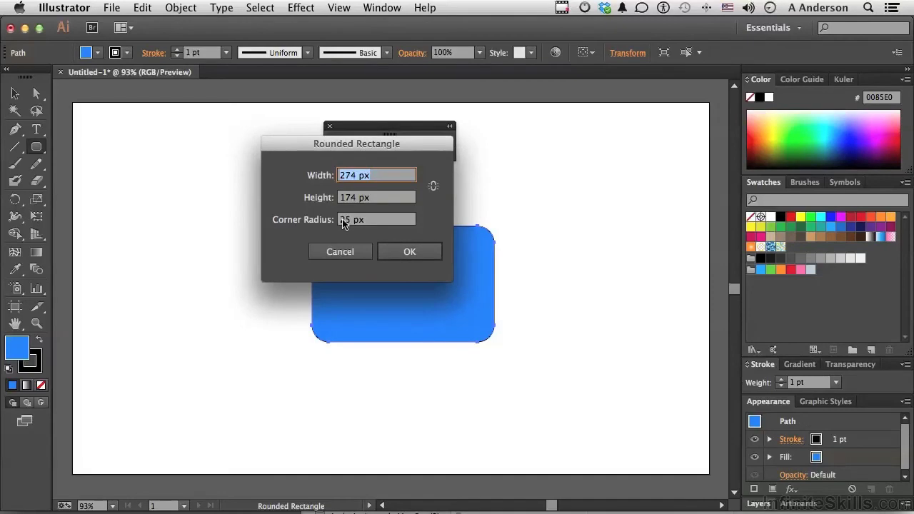
{"action": "left_click", "coordinate": [341, 251]}
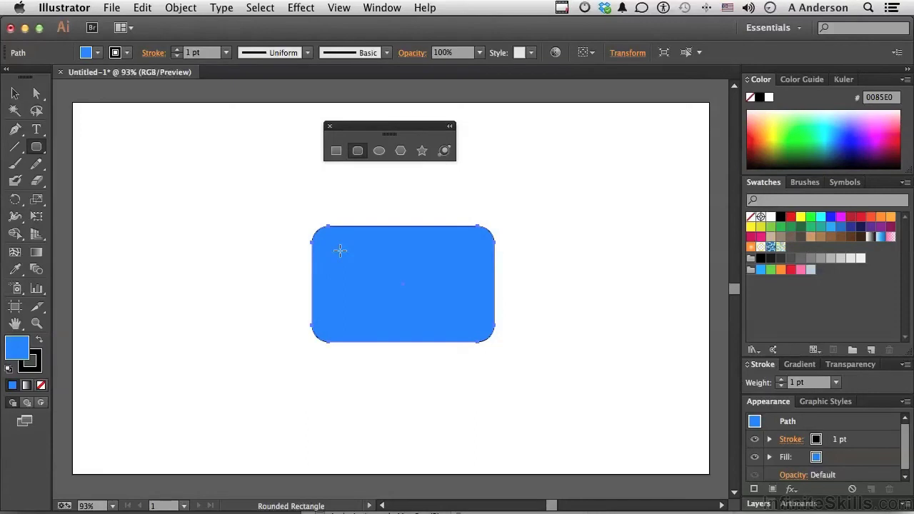
Step: Delete the rounded rectangle, then draw a wide flat ellipse and a blue circle below it
{"action": "key", "text": "Delete"}
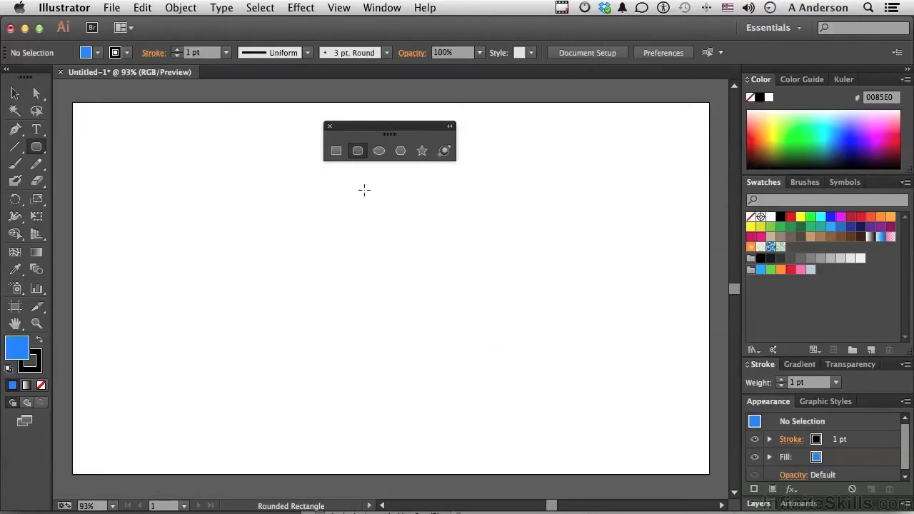
{"action": "left_click", "coordinate": [381, 151]}
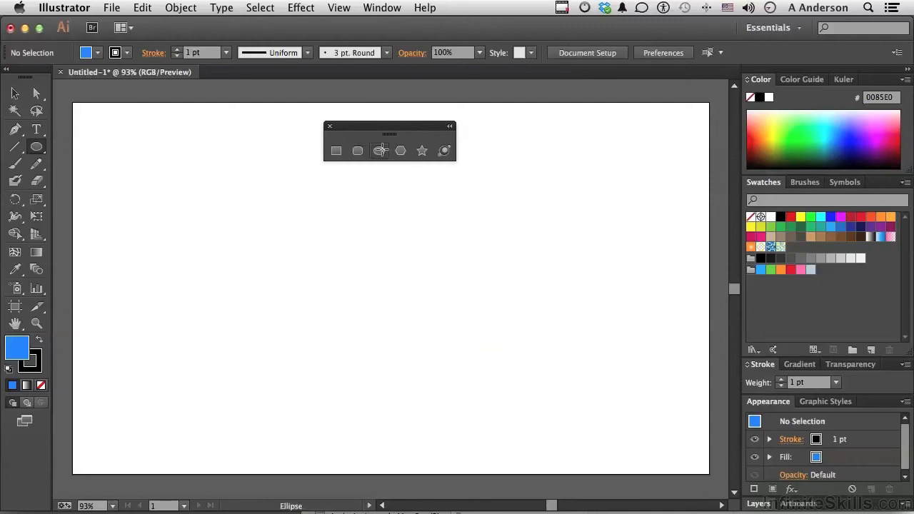
{"action": "left_click_drag", "start_coordinate": [257, 213], "coordinate": [430, 239]}
{"action": "left_click_drag", "start_coordinate": [361, 291], "coordinate": [448, 385]}
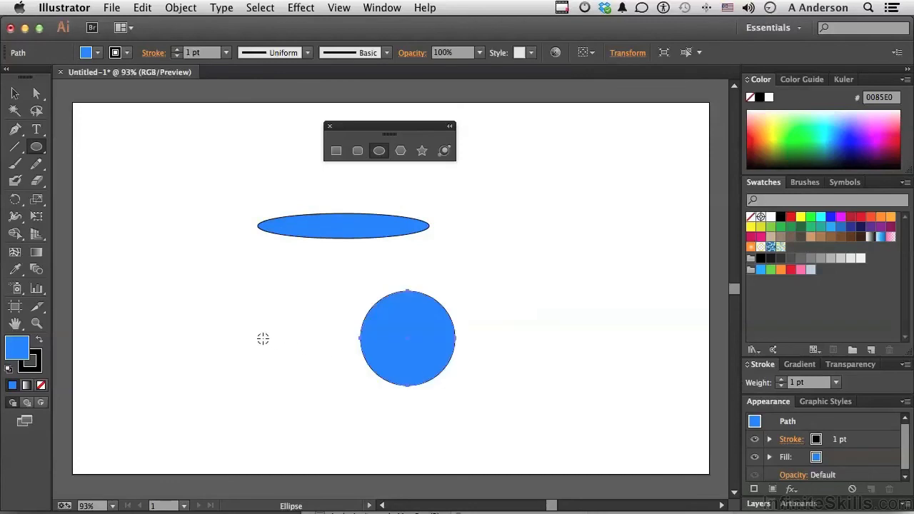
Step: Add a small ellipse at lower left and a larger circle on the right, then delete all four
{"action": "left_click_drag", "start_coordinate": [262, 339], "coordinate": [304, 365]}
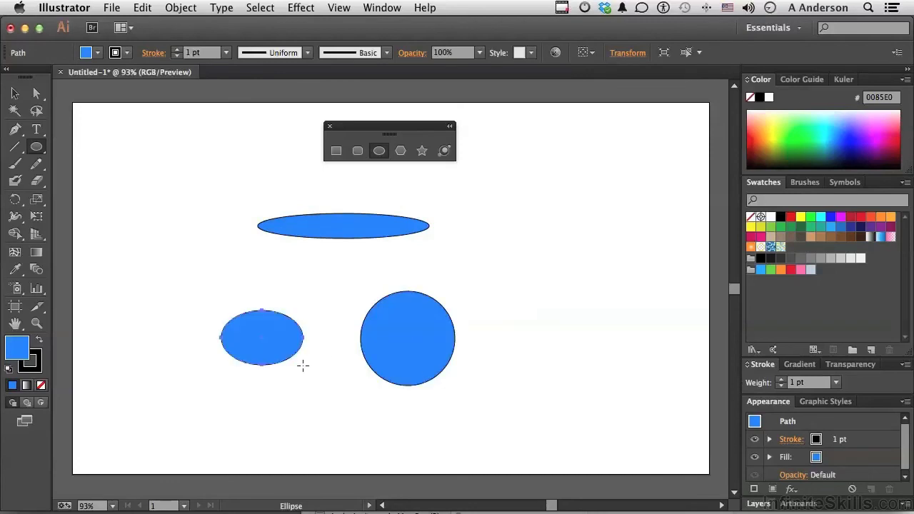
{"action": "left_click_drag", "start_coordinate": [546, 305], "coordinate": [606, 340]}
{"action": "key", "text": "ctrl+a"}
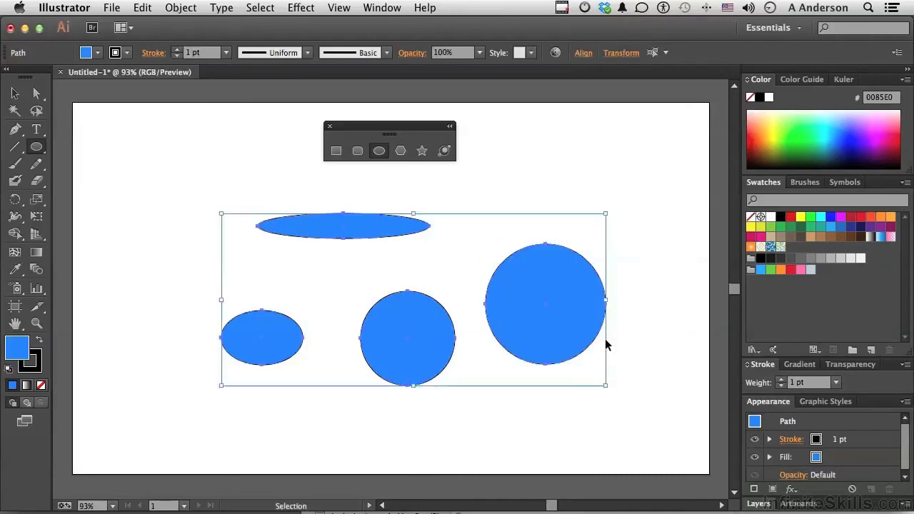
{"action": "key", "text": "Delete"}
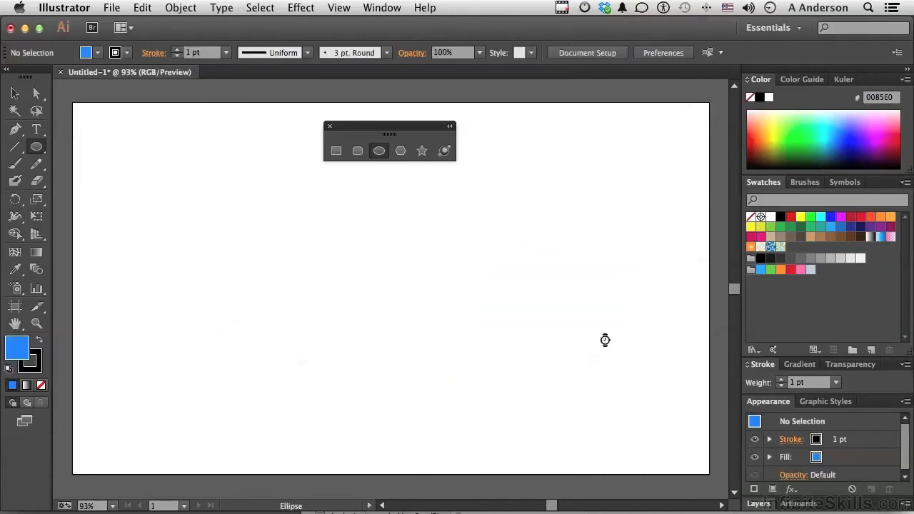
Step: Draw a hexagon on the left, then view and cancel the Polygon settings dialog
{"action": "left_click", "coordinate": [399, 151]}
{"action": "left_click_drag", "start_coordinate": [300, 273], "coordinate": [337, 330]}
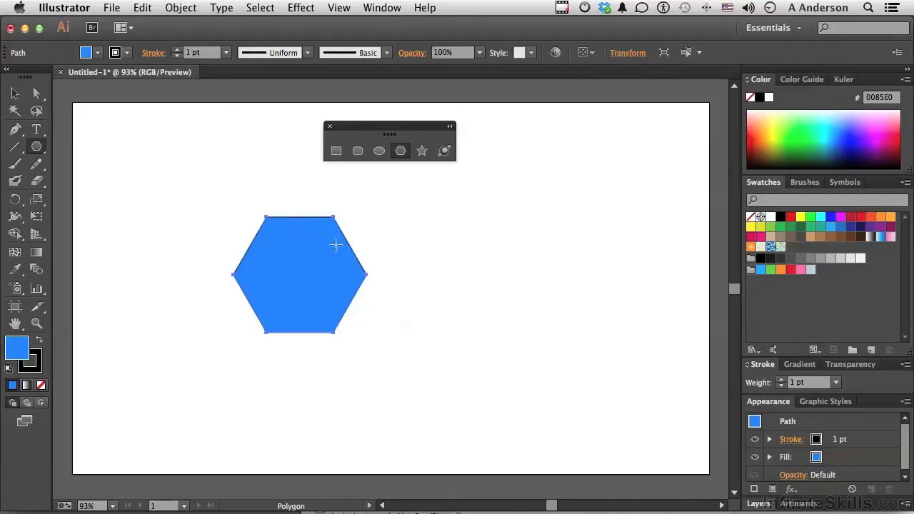
{"action": "left_click", "coordinate": [487, 201]}
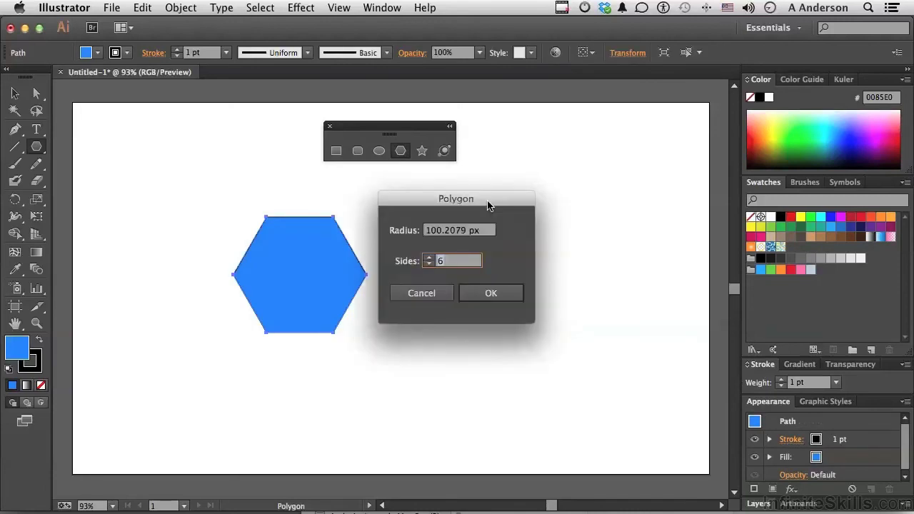
{"action": "key", "text": "Tab"}
{"action": "left_click", "coordinate": [436, 299]}
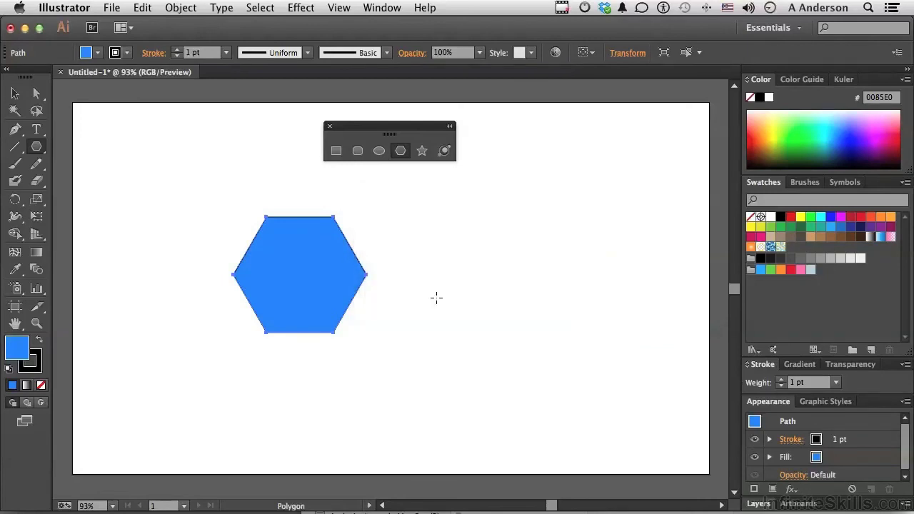
Step: Draw a seven-sided polygon right of the hexagon using arrow keys for sides, then clear both
{"action": "left_click_drag", "start_coordinate": [463, 237], "coordinate": [521, 270]}
{"action": "key", "text": "Up"}
{"action": "key", "text": "Up"}
{"action": "key", "text": "Up"}
{"action": "key", "text": "Down"}
{"action": "key", "text": "Down"}
{"action": "key", "text": "Down"}
{"action": "key", "text": "Down"}
{"action": "key", "text": "Down"}
{"action": "key", "text": "Down"}
{"action": "key", "text": "Up"}
{"action": "key", "text": "Up"}
{"action": "key", "text": "Up"}
{"action": "key", "text": "Up"}
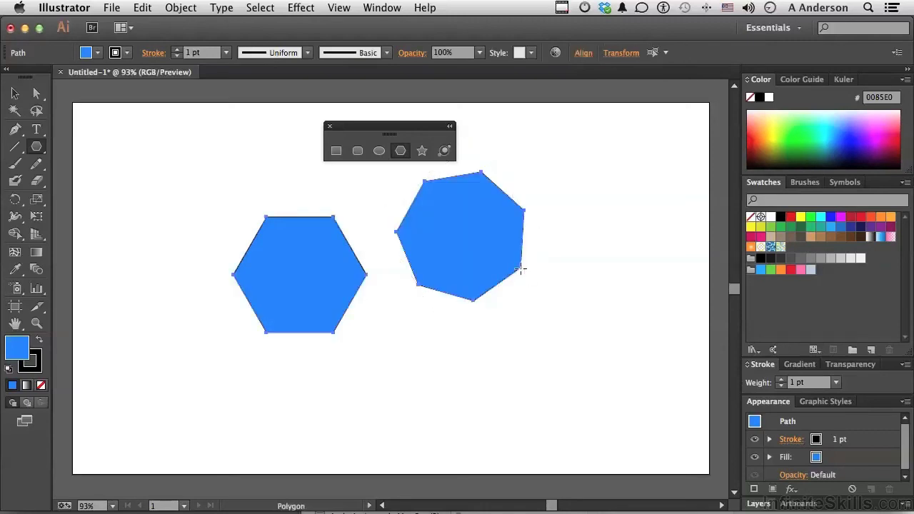
{"action": "key", "text": "super+shift+a"}
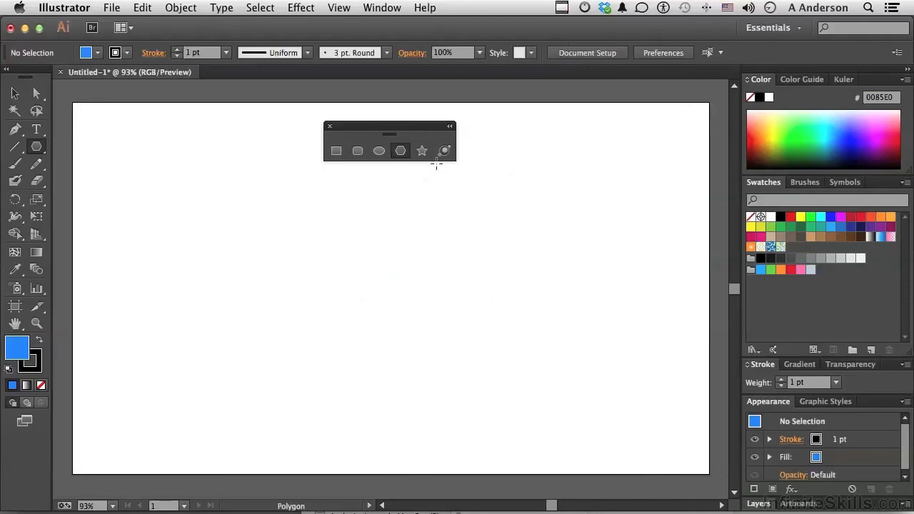
Step: Draw a star on the left and view its settings: radii 87.5998 and 43.7999 px, 5 points
{"action": "left_click", "coordinate": [423, 150]}
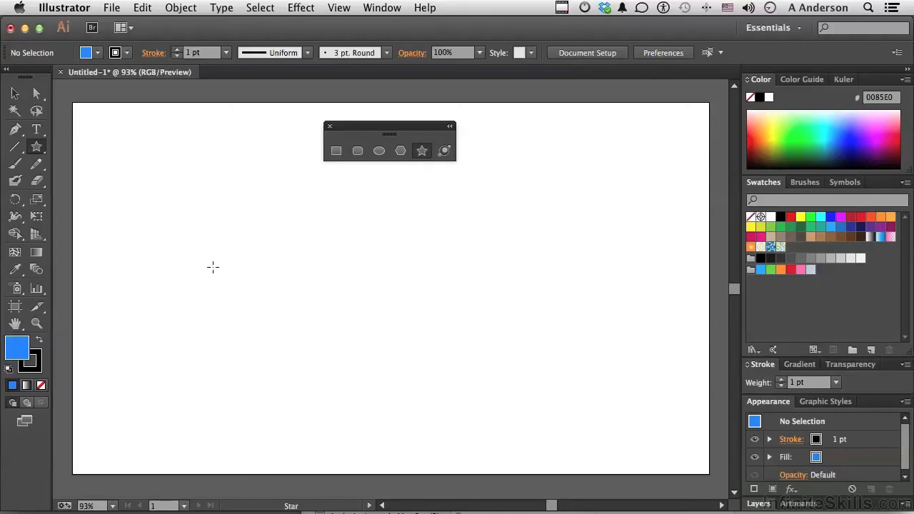
{"action": "left_click_drag", "start_coordinate": [212, 265], "coordinate": [255, 314]}
{"action": "left_click", "coordinate": [367, 249]}
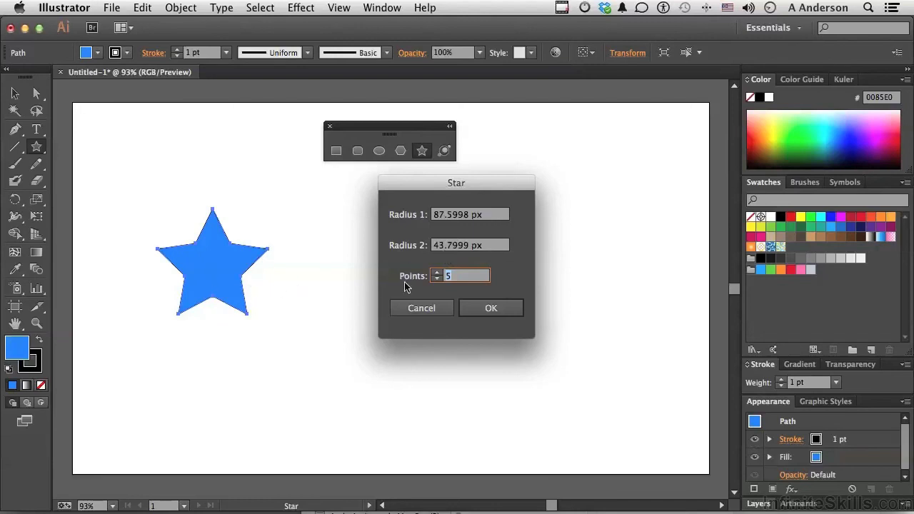
Step: Cancel the Star dialog and drag a second star beside the first, varying its points with arrow keys
{"action": "left_click", "coordinate": [422, 309]}
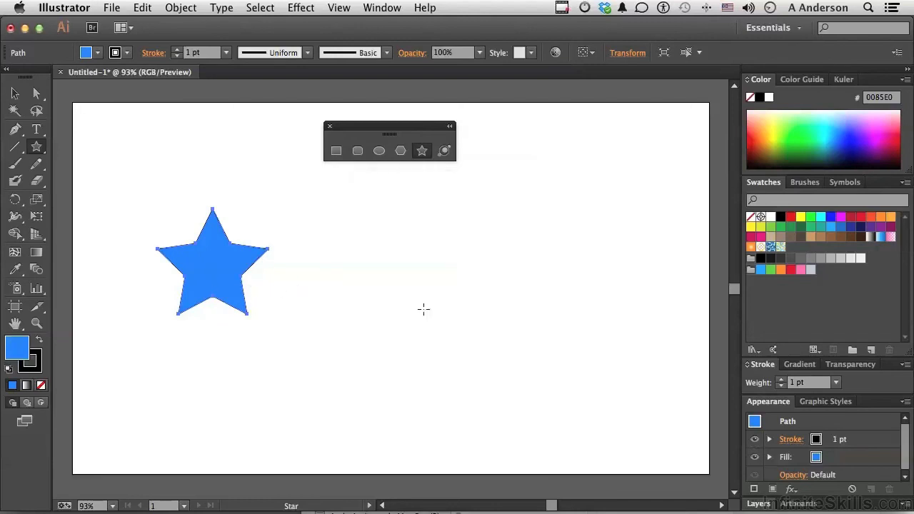
{"action": "left_click_drag", "start_coordinate": [438, 282], "coordinate": [470, 326]}
{"action": "key", "text": "Up"}
{"action": "key", "text": "Up"}
{"action": "key", "text": "Up"}
{"action": "key", "text": "Up"}
{"action": "key", "text": "Up"}
{"action": "key", "text": "Up"}
{"action": "key", "text": "Down"}
{"action": "key", "text": "Down"}
{"action": "key", "text": "Down"}
{"action": "key", "text": "Down"}
{"action": "key", "text": "Down"}
{"action": "key", "text": "Down"}
{"action": "key", "text": "Down"}
{"action": "key", "text": "Down"}
{"action": "key", "text": "Up"}
{"action": "key", "text": "Up"}
{"action": "key", "text": "Up"}
{"action": "key", "text": "Down"}
{"action": "key", "text": "alt"}
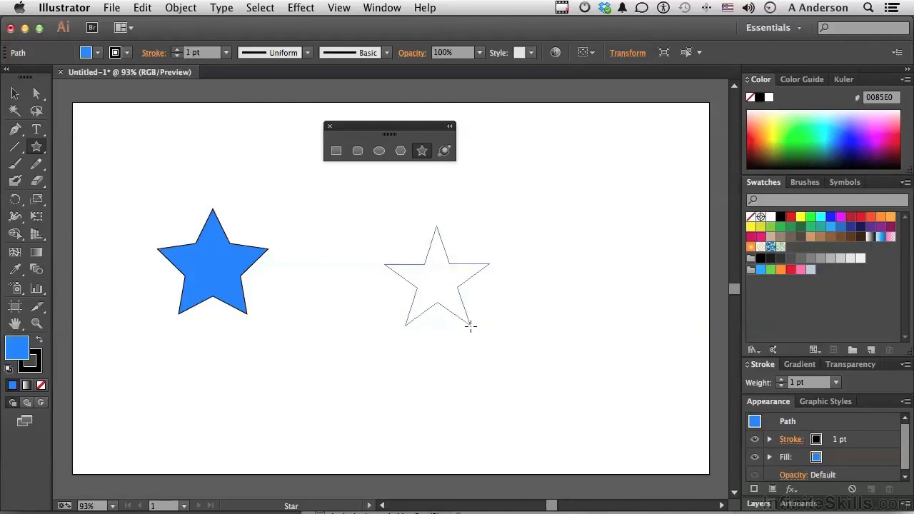
Step: Enlarge the star into a spiky six-pointed shape, then select and delete both stars
{"action": "left_click_drag", "start_coordinate": [470, 325], "coordinate": [471, 325]}
{"action": "left_click_drag", "start_coordinate": [471, 325], "coordinate": [498, 364]}
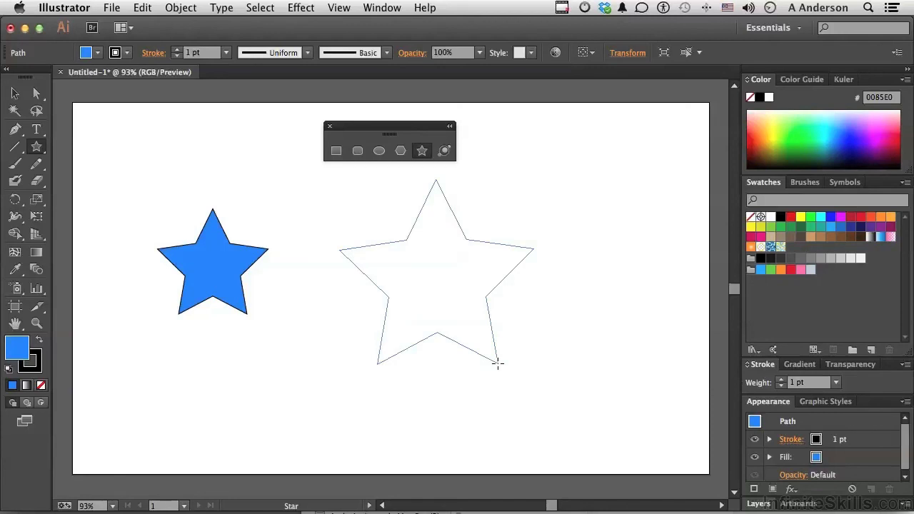
{"action": "left_click_drag", "start_coordinate": [498, 364], "coordinate": [617, 223]}
{"action": "key", "text": "Up"}
{"action": "key", "text": "Up"}
{"action": "key", "text": "Up"}
{"action": "key", "text": "Up"}
{"action": "key", "text": "Up"}
{"action": "key", "text": "Down"}
{"action": "key", "text": "Down"}
{"action": "key", "text": "Down"}
{"action": "key", "text": "Down"}
{"action": "key", "text": "Down"}
{"action": "key", "text": "Down"}
{"action": "key", "text": "Down"}
{"action": "key", "text": "Up"}
{"action": "key", "text": "Up"}
{"action": "key", "text": "Up"}
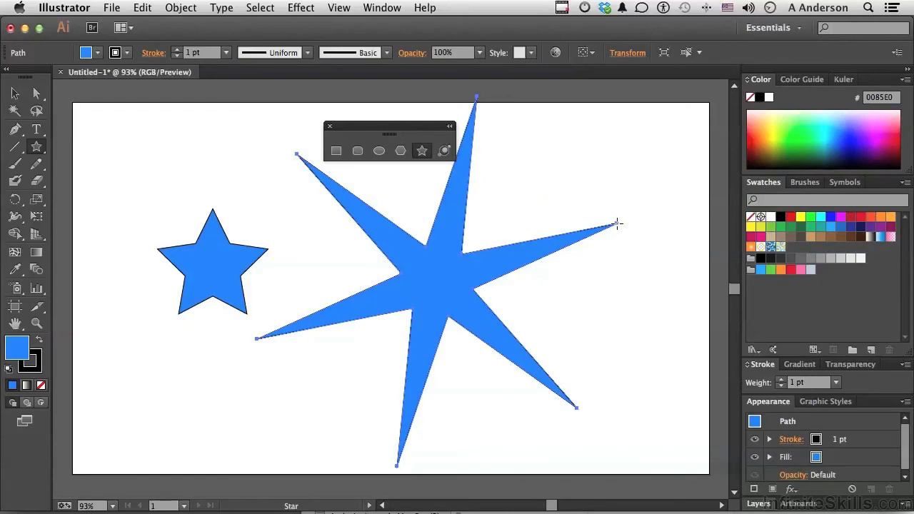
{"action": "key", "text": "super+a"}
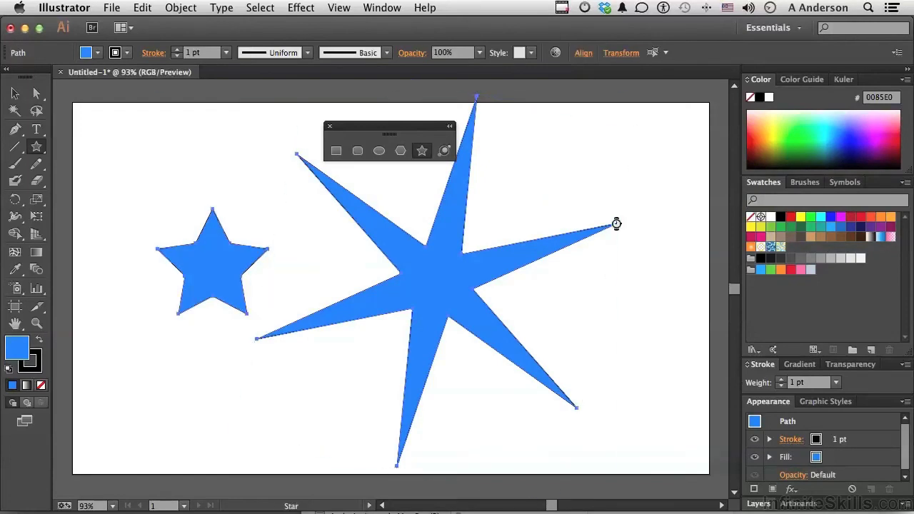
{"action": "key", "text": "Delete"}
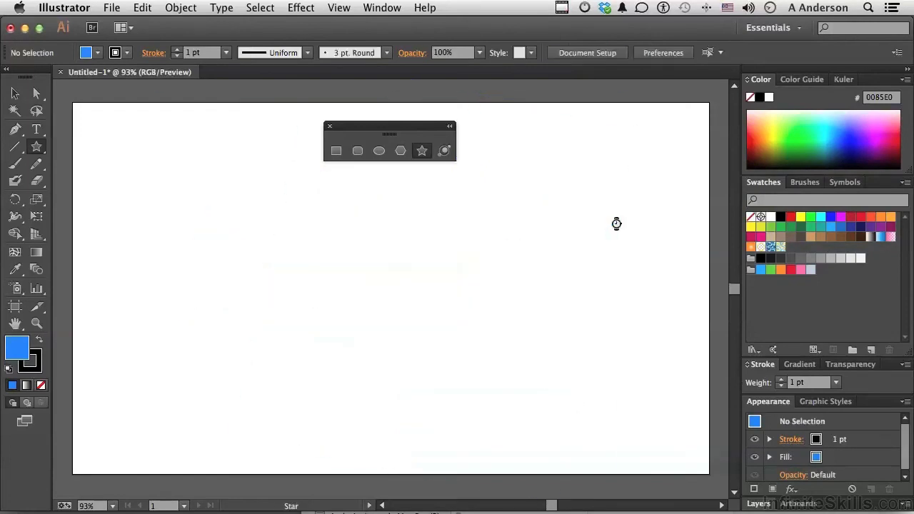
Step: Place a lens flare and set its diameter to 98 pt in Flare Tool Options
{"action": "left_click", "coordinate": [444, 152]}
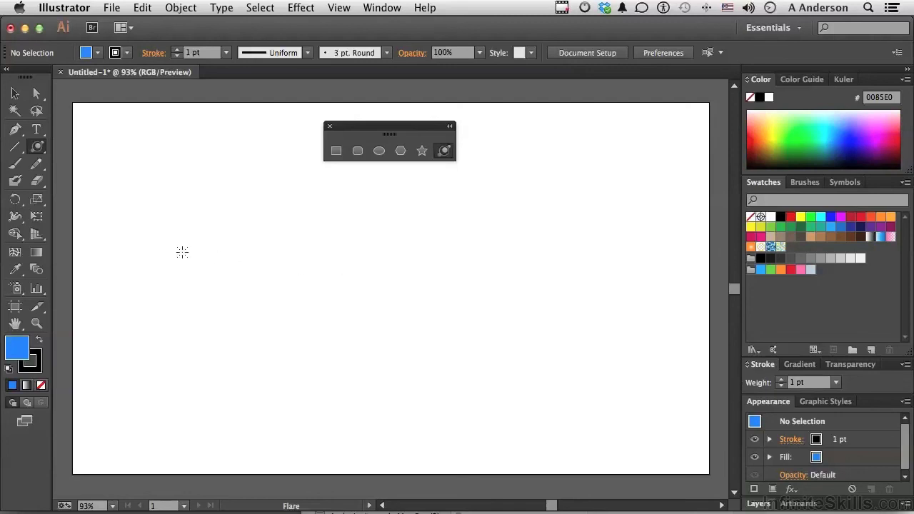
{"action": "left_click", "coordinate": [179, 266]}
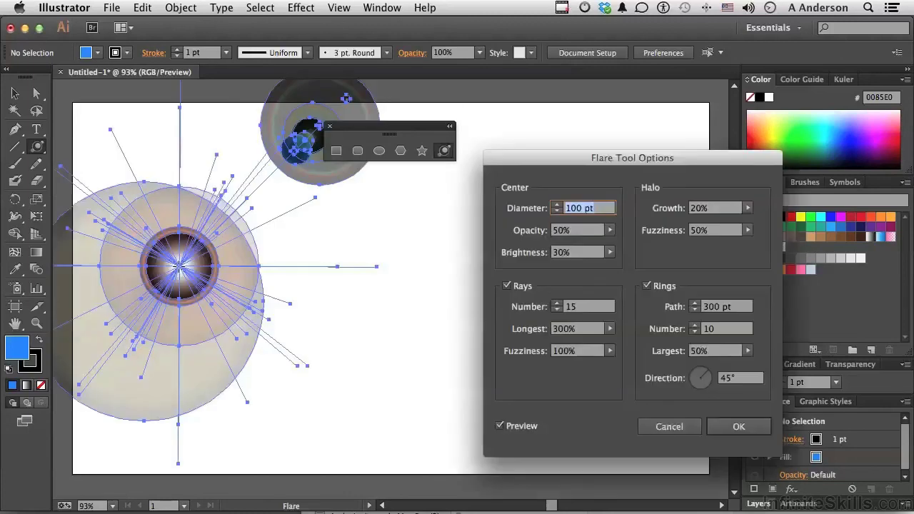
{"action": "left_click_drag", "start_coordinate": [540, 157], "coordinate": [461, 176]}
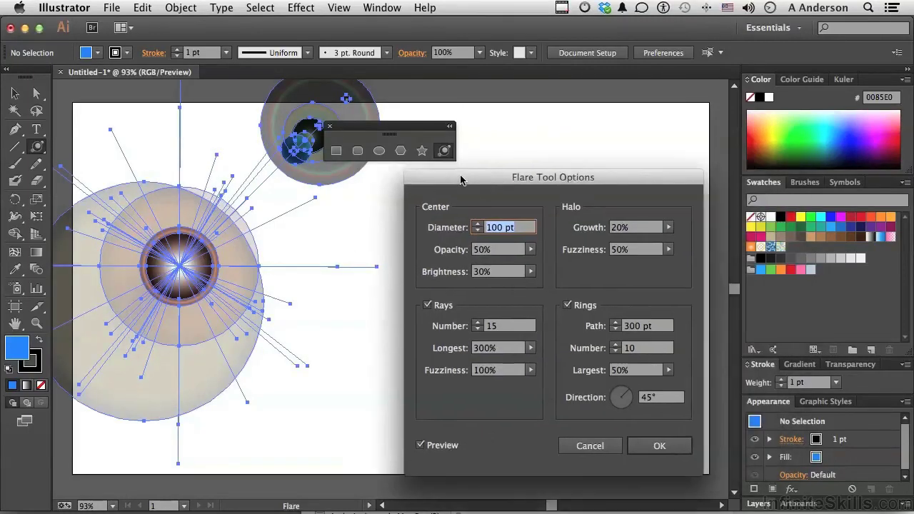
{"action": "left_click", "coordinate": [475, 232]}
{"action": "left_click", "coordinate": [475, 232]}
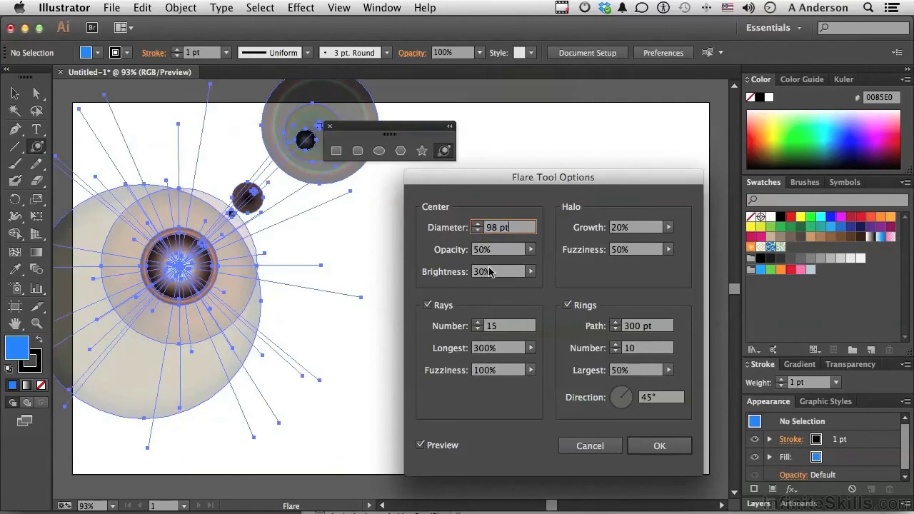
Step: Set the flare to 16 rays and 0% fuzziness, then cancel the settings
{"action": "left_click", "coordinate": [476, 322]}
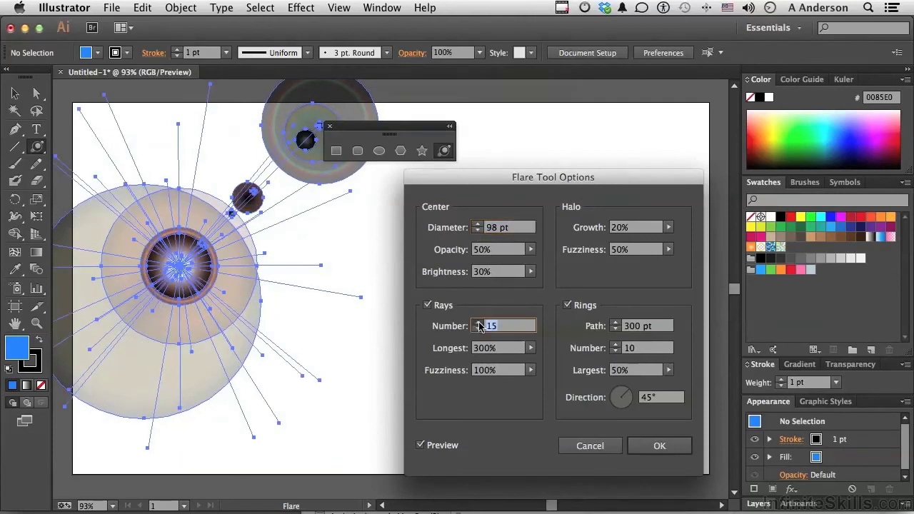
{"action": "left_click", "coordinate": [476, 323]}
{"action": "left_click", "coordinate": [475, 323]}
{"action": "left_click", "coordinate": [476, 322]}
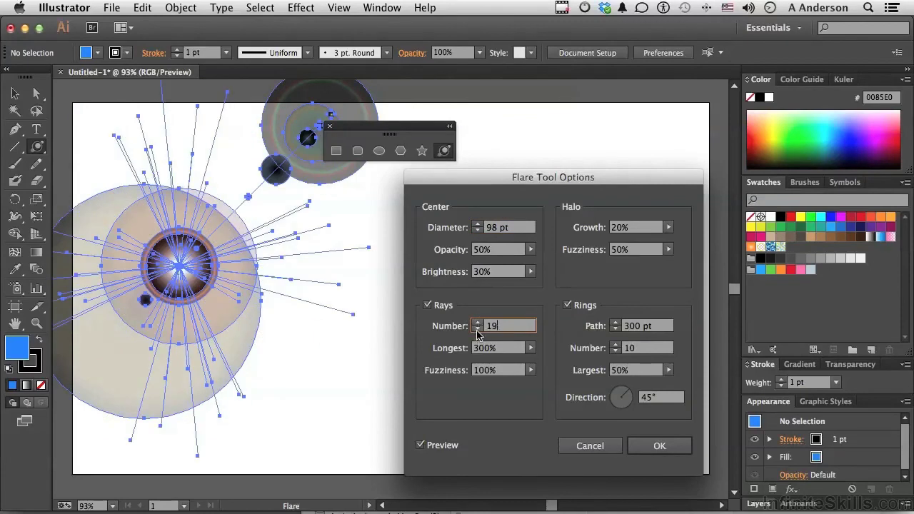
{"action": "left_click", "coordinate": [476, 329]}
{"action": "left_click", "coordinate": [476, 329]}
{"action": "left_click", "coordinate": [477, 329]}
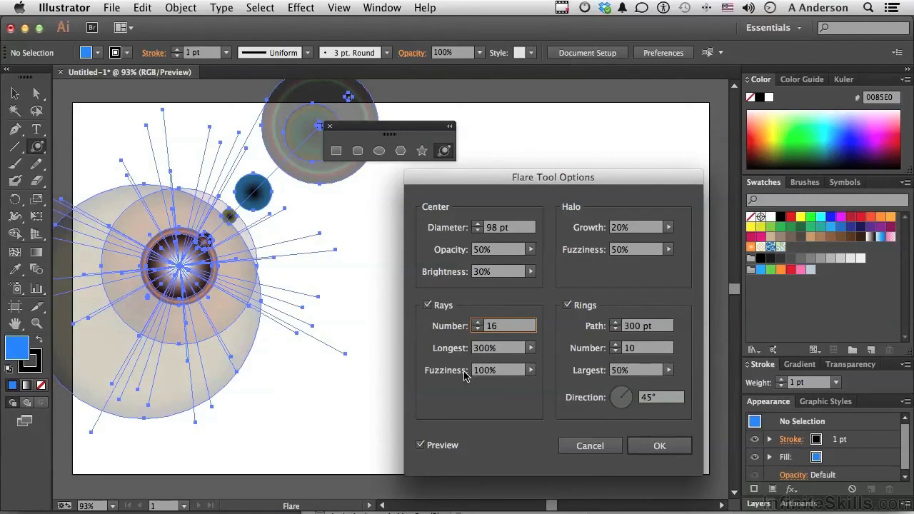
{"action": "left_click", "coordinate": [531, 370]}
{"action": "left_click_drag", "start_coordinate": [529, 387], "coordinate": [556, 391]}
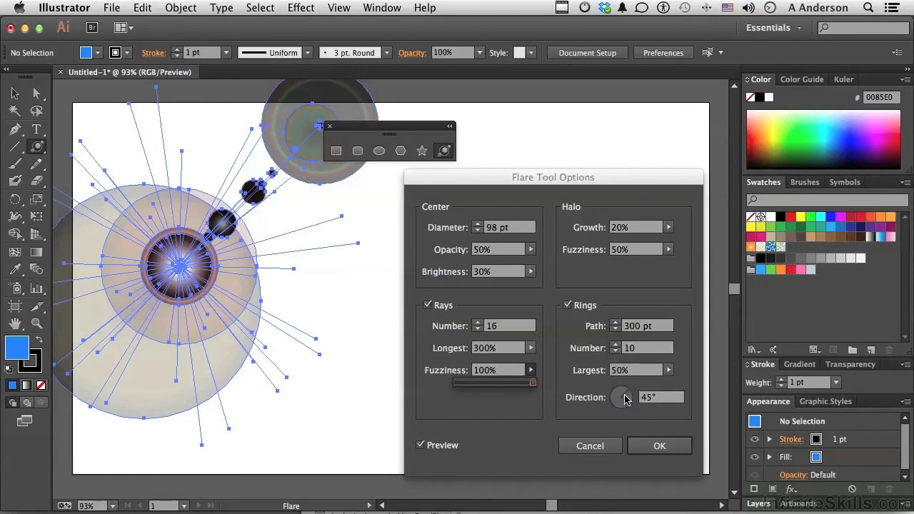
{"action": "left_click", "coordinate": [594, 445]}
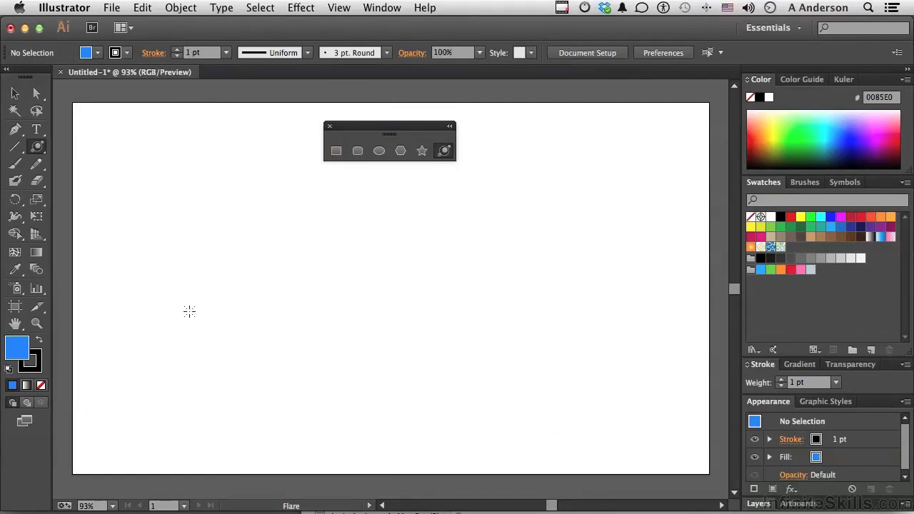
Step: Drag a flare centre at lower left with rings toward the upper right, then deselect it
{"action": "left_click_drag", "start_coordinate": [182, 366], "coordinate": [187, 369]}
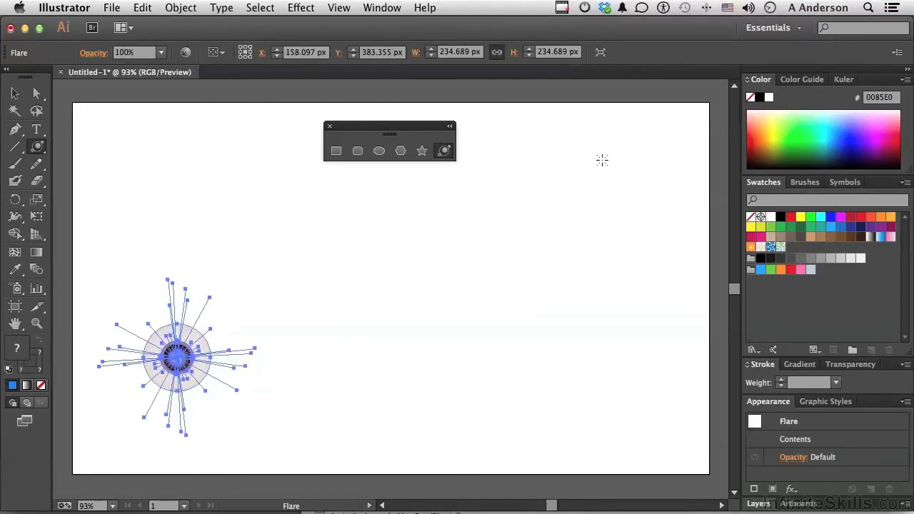
{"action": "left_click_drag", "start_coordinate": [602, 160], "coordinate": [574, 194]}
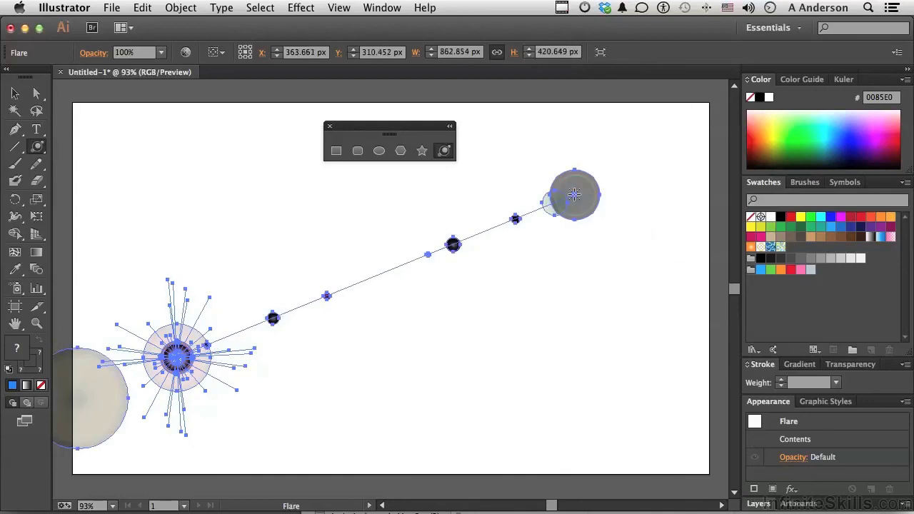
{"action": "left_click", "coordinate": [680, 342], "text": "super"}
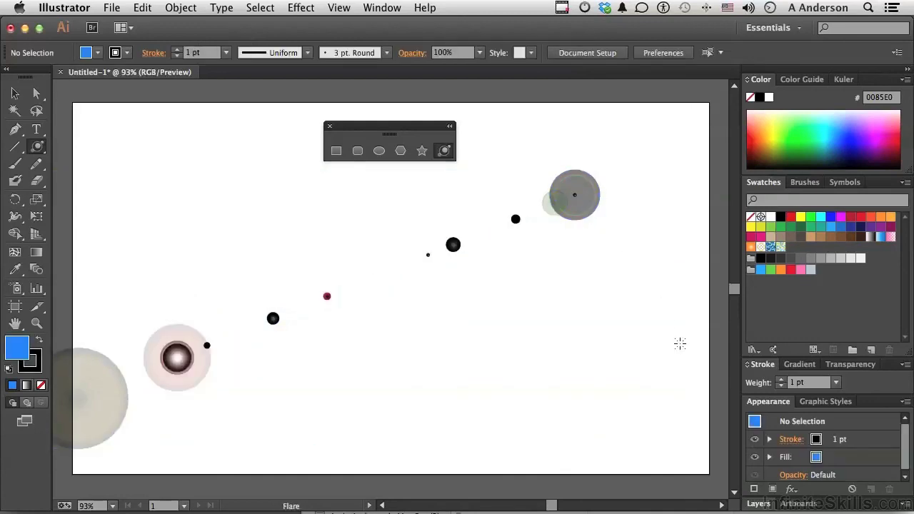